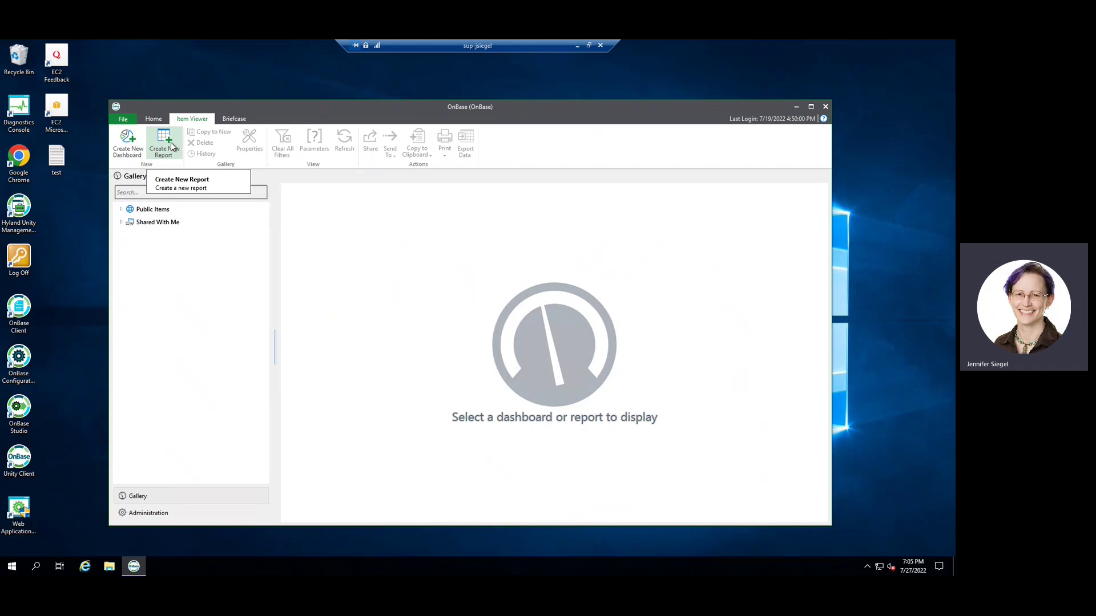
# Step: Start a new dashboard named Documents and proceed to its data provider assignment
pyautogui.click(127, 141)
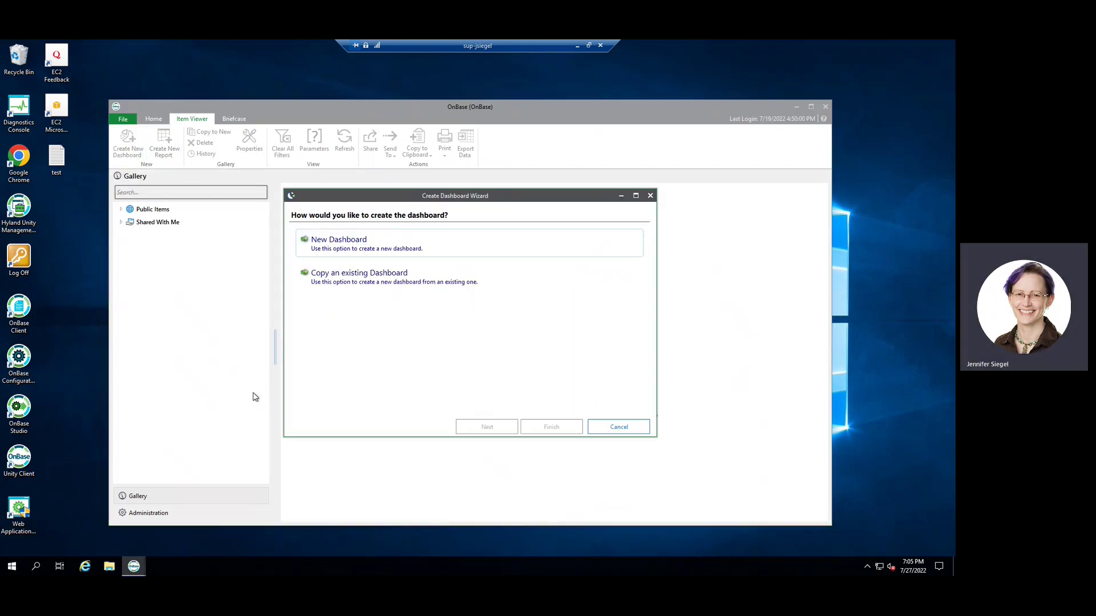
pyautogui.click(341, 248)
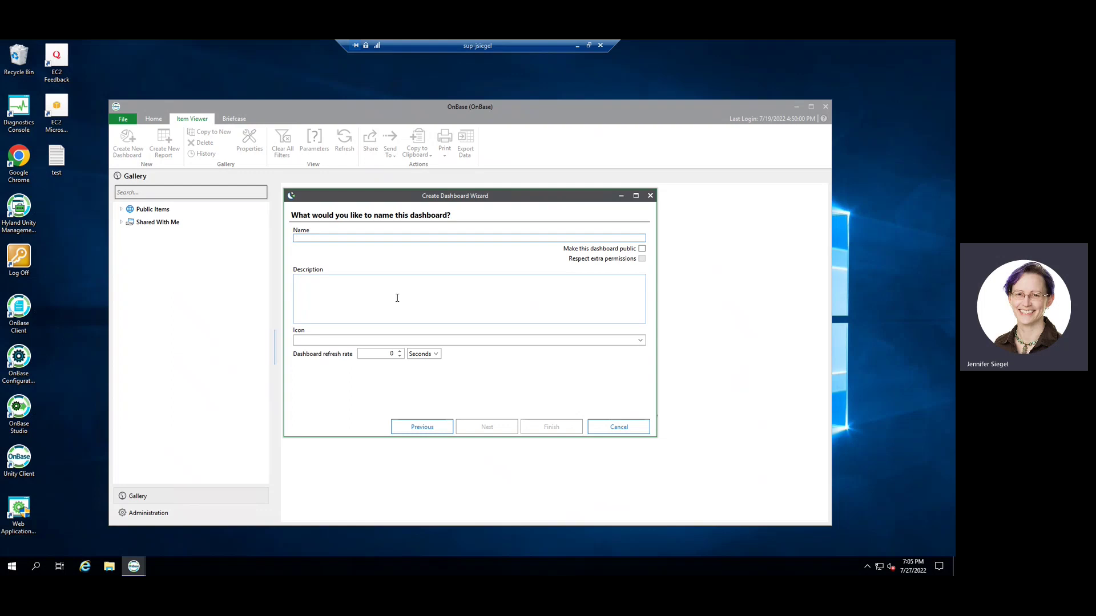
pyautogui.write('Documents')
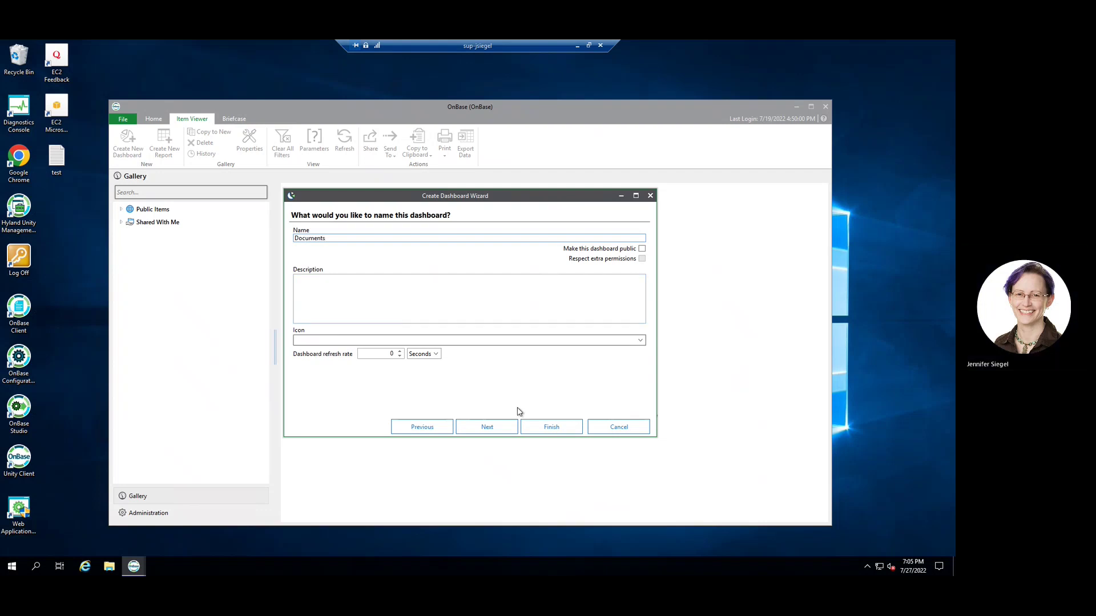
pyautogui.click(486, 432)
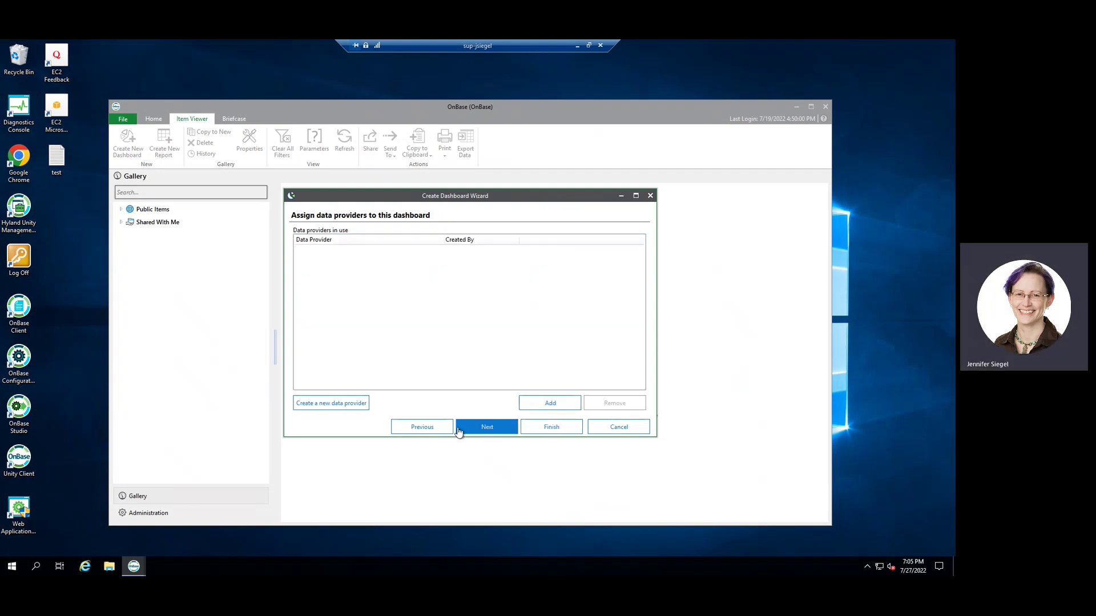
# Step: Create a new data provider named Documents that uses the Document Query data type
pyautogui.click(331, 406)
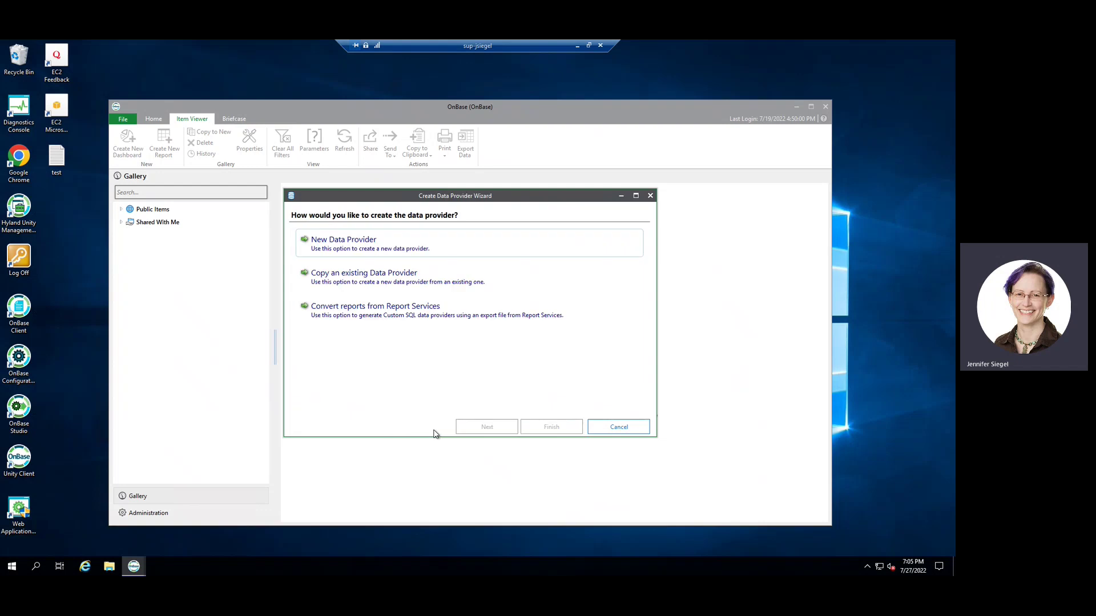
pyautogui.click(343, 252)
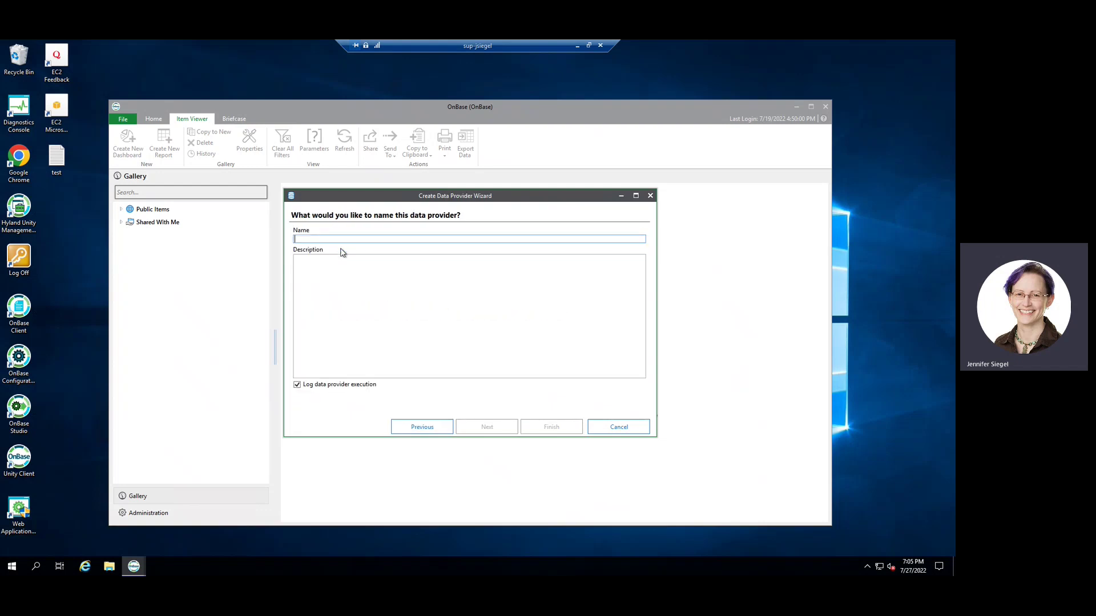
pyautogui.write('Documents')
pyautogui.click(481, 432)
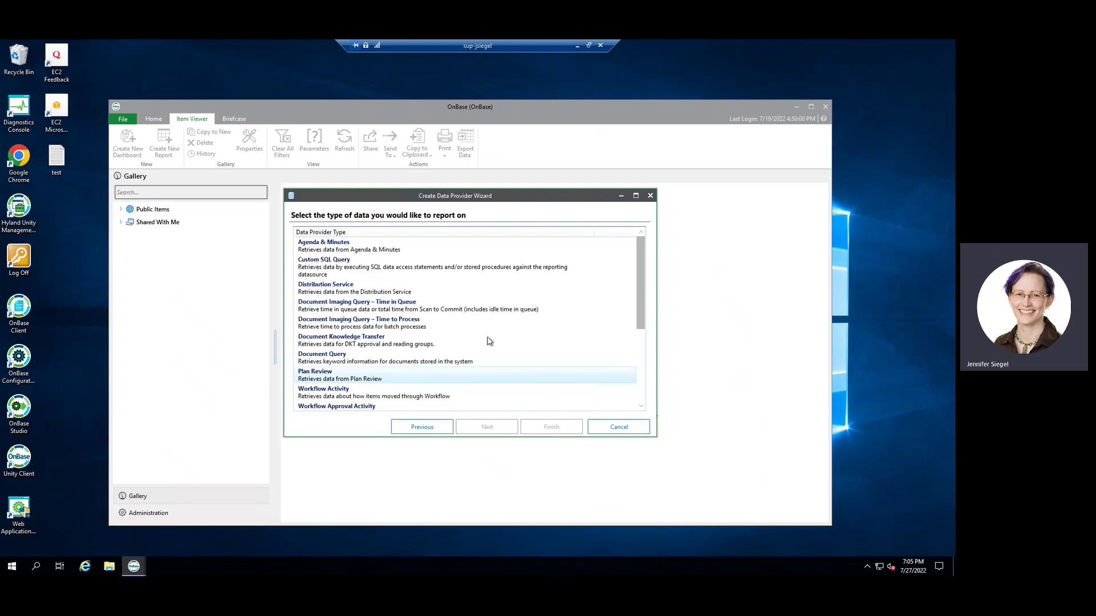
pyautogui.click(341, 364)
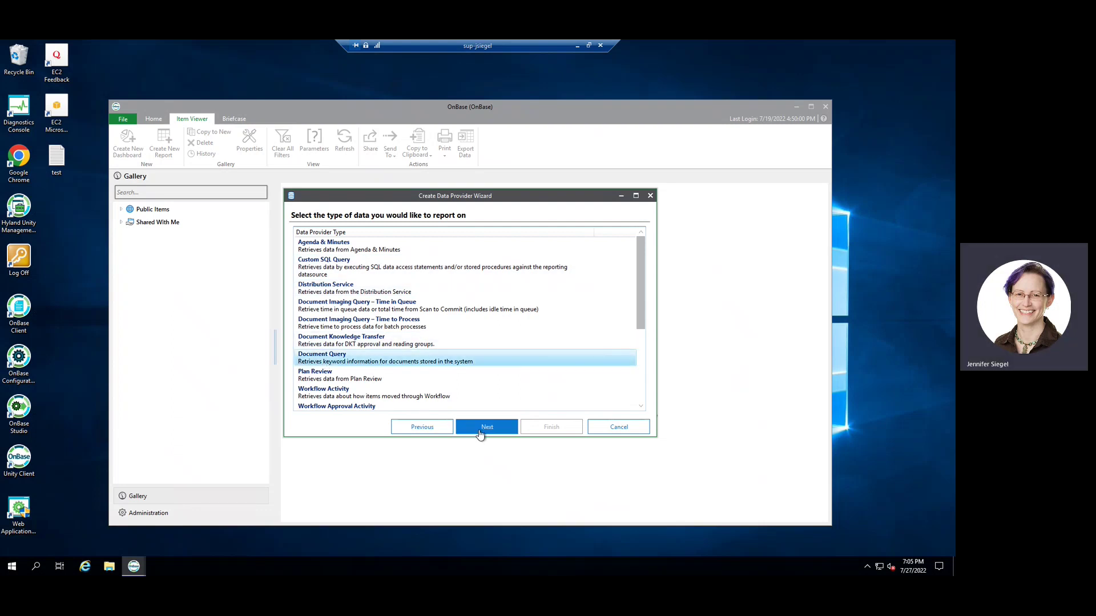
pyautogui.click(487, 428)
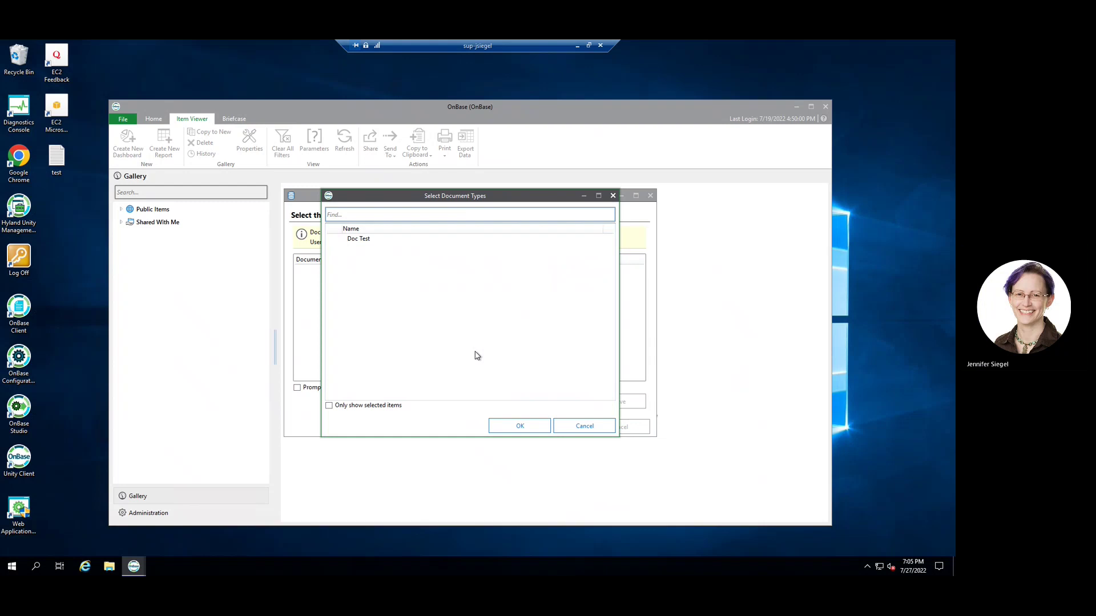
# Step: Select Doc Test as the document type to retrieve and accept the default data retrieval options
pyautogui.click(358, 241)
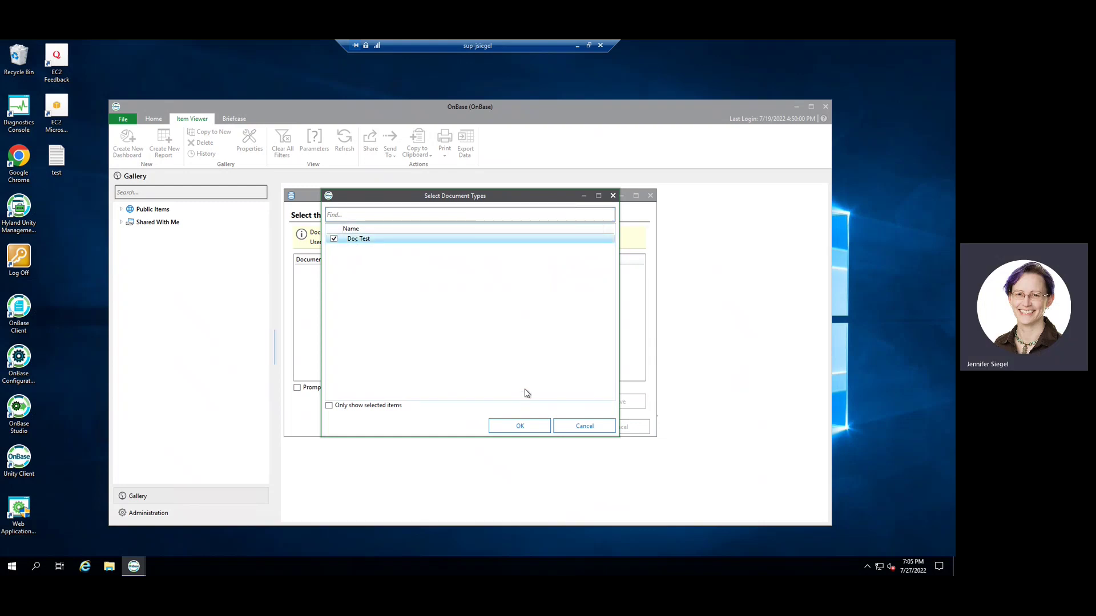
pyautogui.click(520, 428)
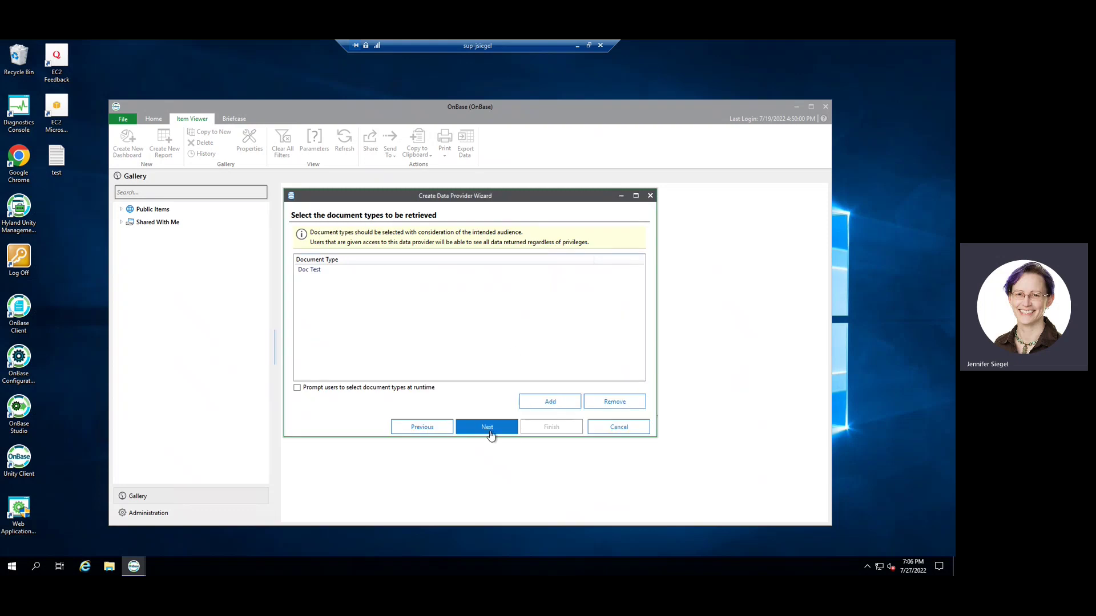
pyautogui.click(489, 434)
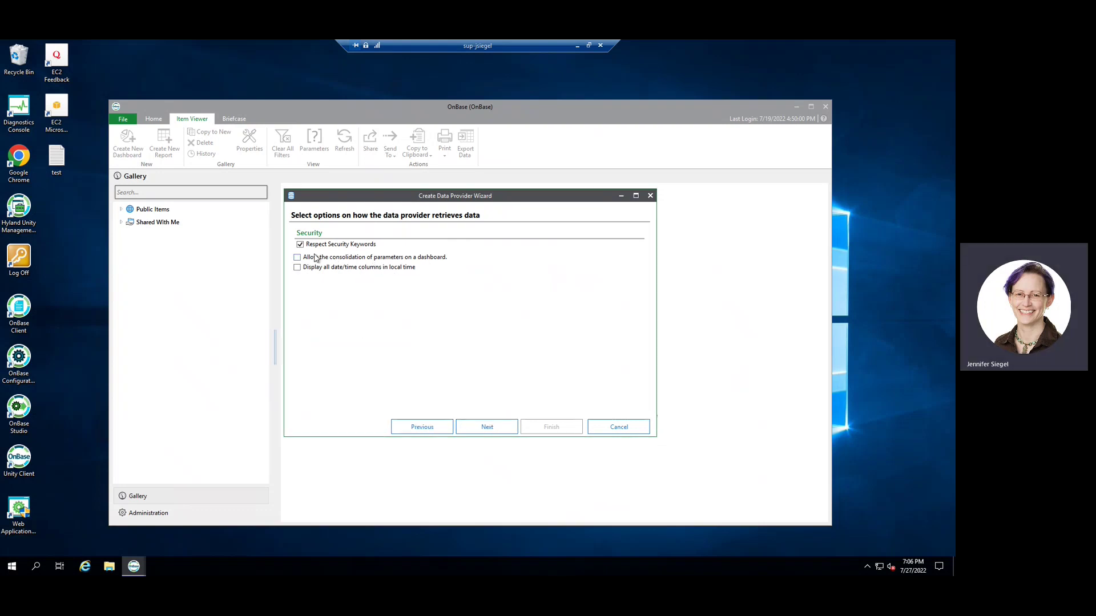
pyautogui.moveTo(321, 275)
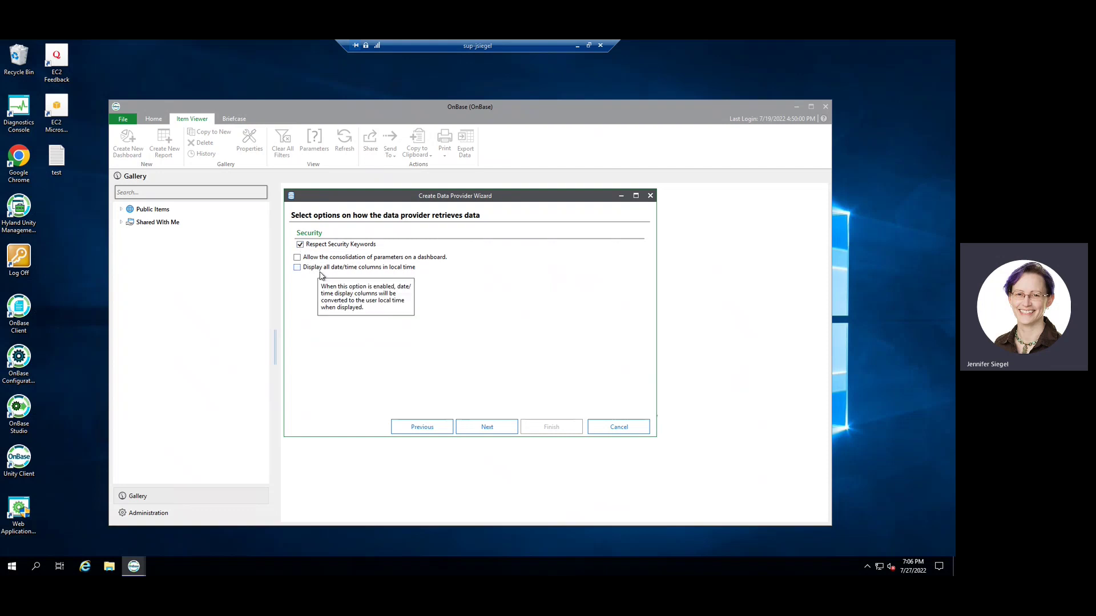
pyautogui.click(494, 430)
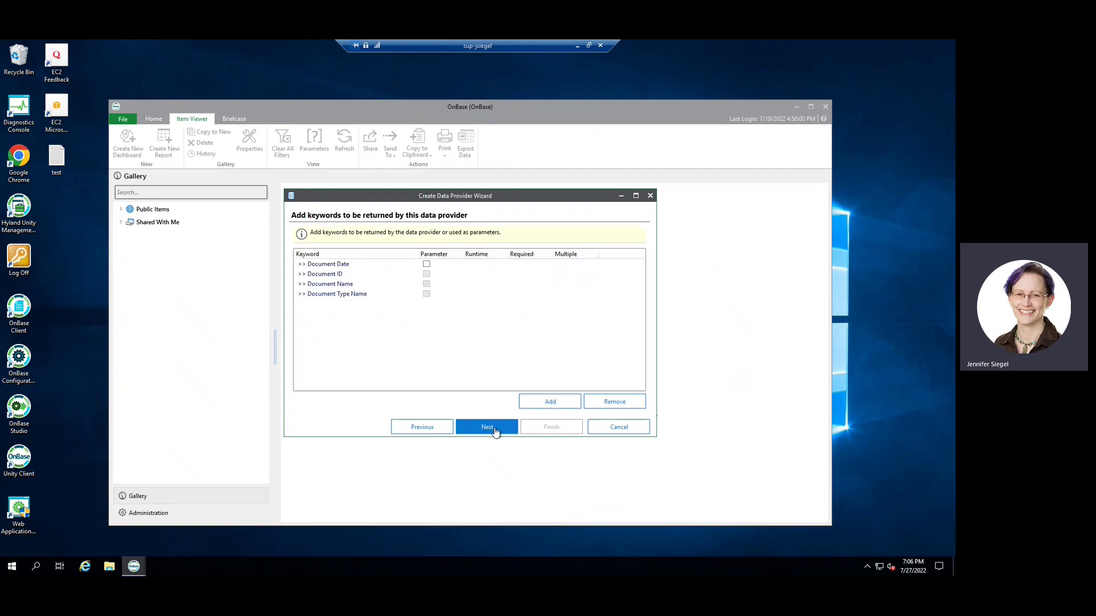
# Step: Add the First Name and Last Name keywords to those returned by the data provider
pyautogui.click(549, 405)
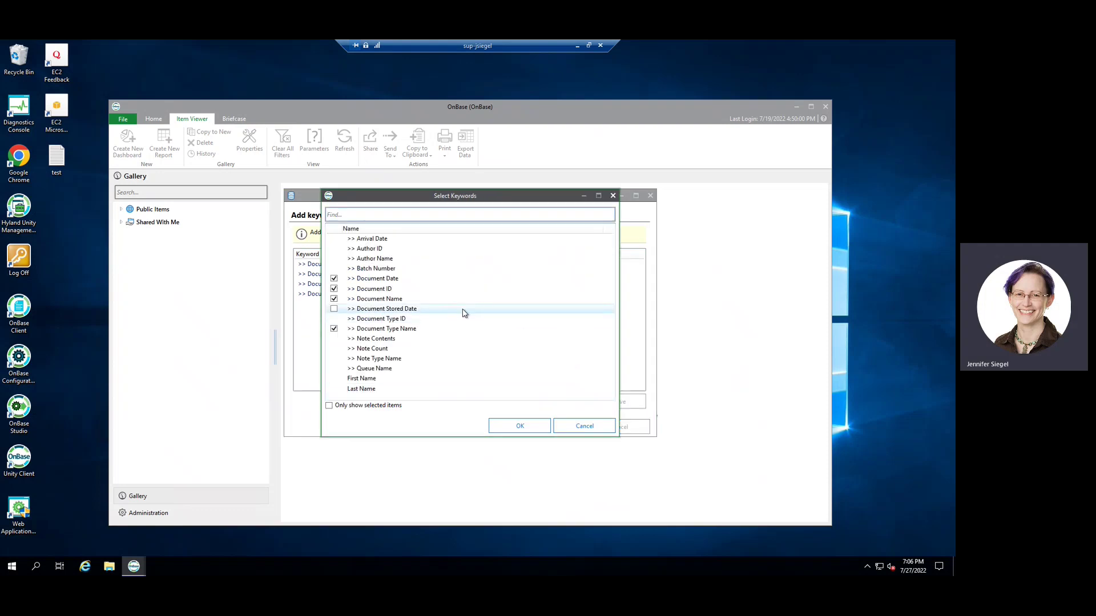
pyautogui.click(335, 379)
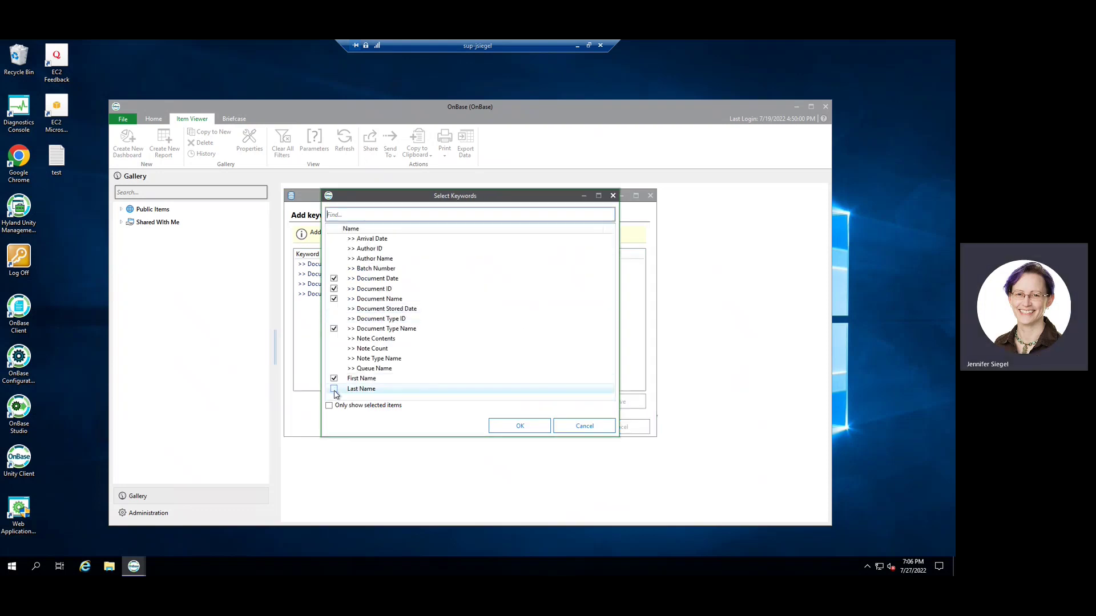
pyautogui.click(334, 389)
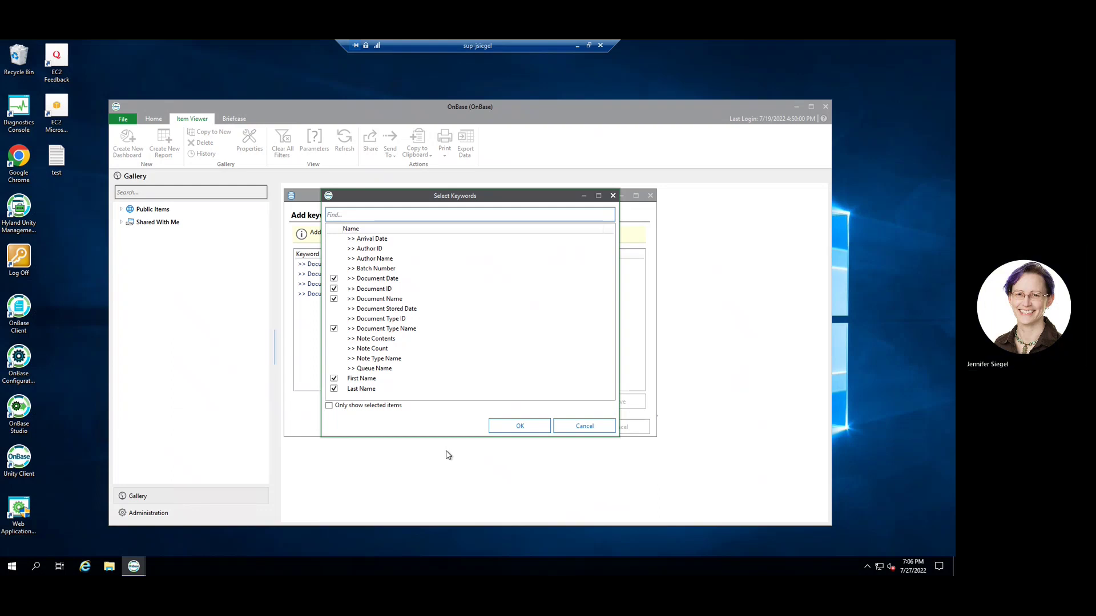
pyautogui.click(520, 432)
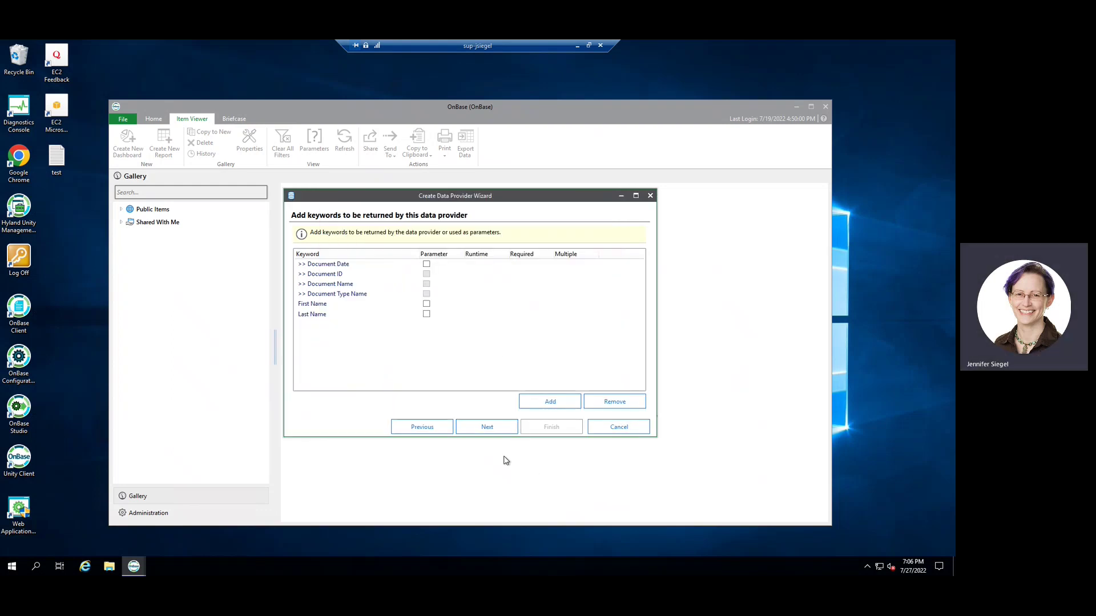
# Step: Make the Document Date keyword a required parameter that is prompted for at runtime
pyautogui.click(427, 265)
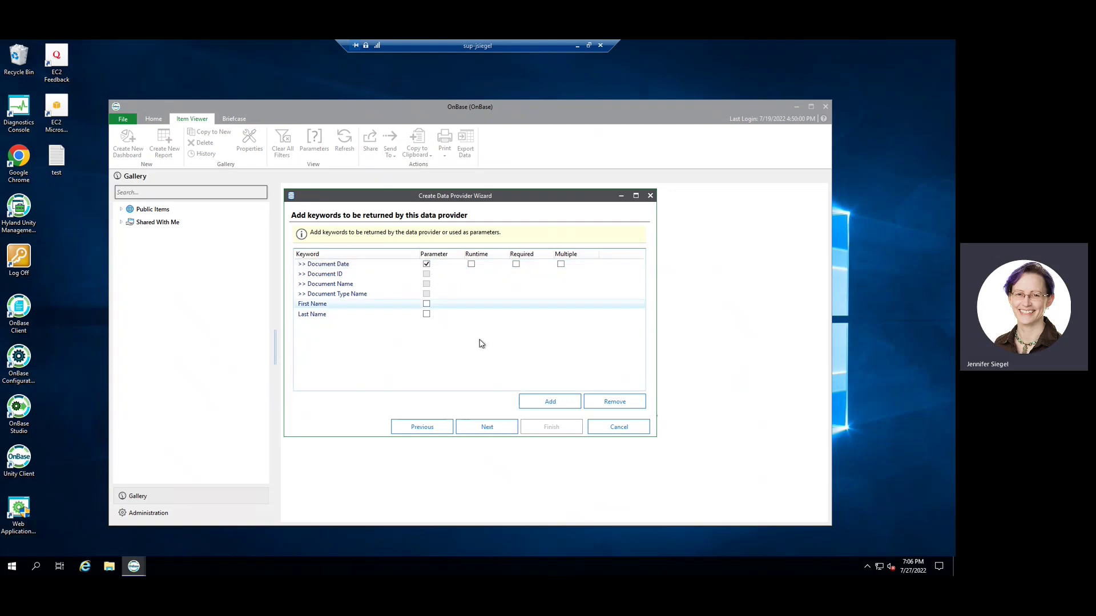
pyautogui.click(471, 264)
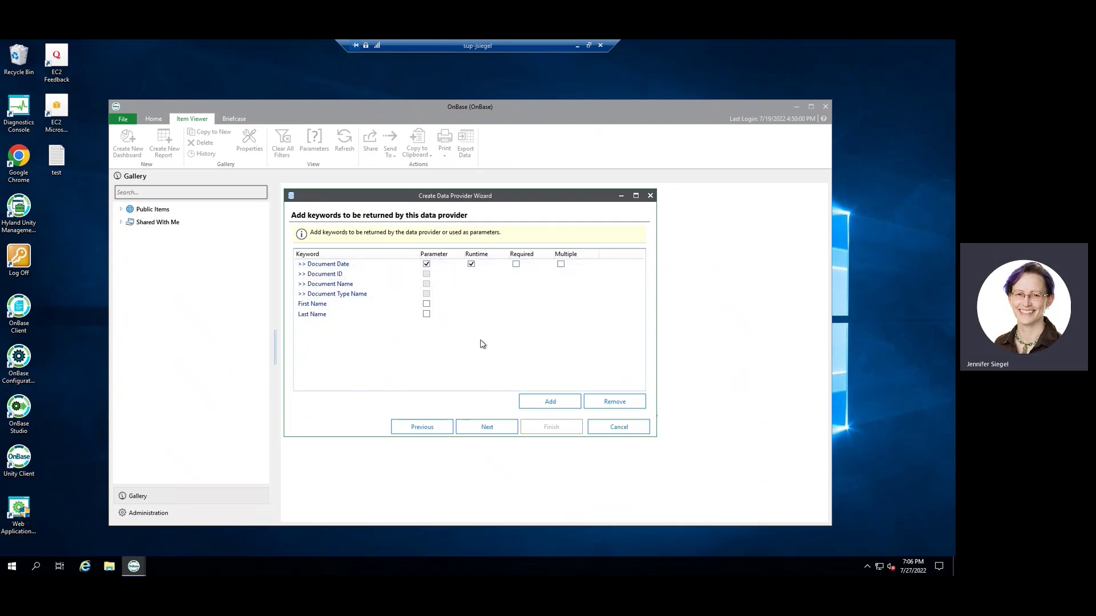
pyautogui.click(516, 265)
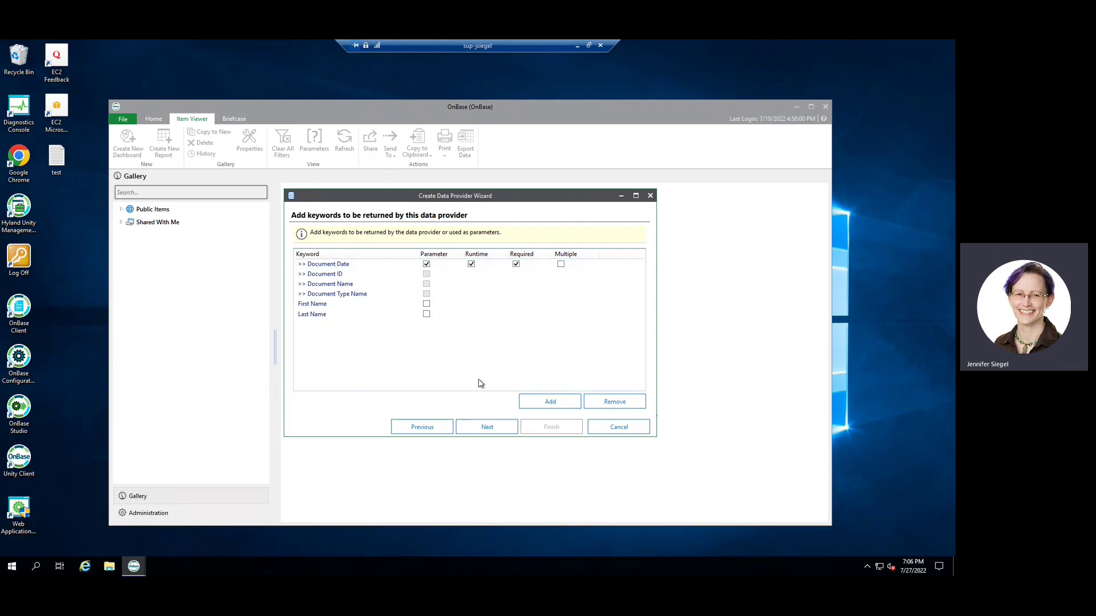
pyautogui.click(487, 428)
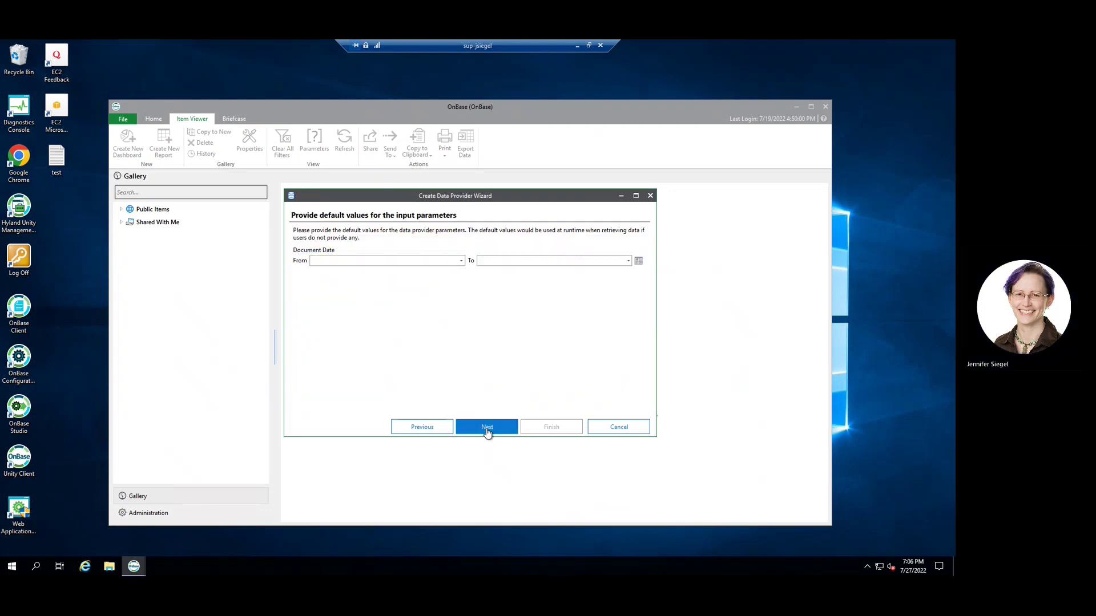
# Step: Set the default Document Date range to the relative value Year to Date and proceed to the display columns
pyautogui.click(637, 261)
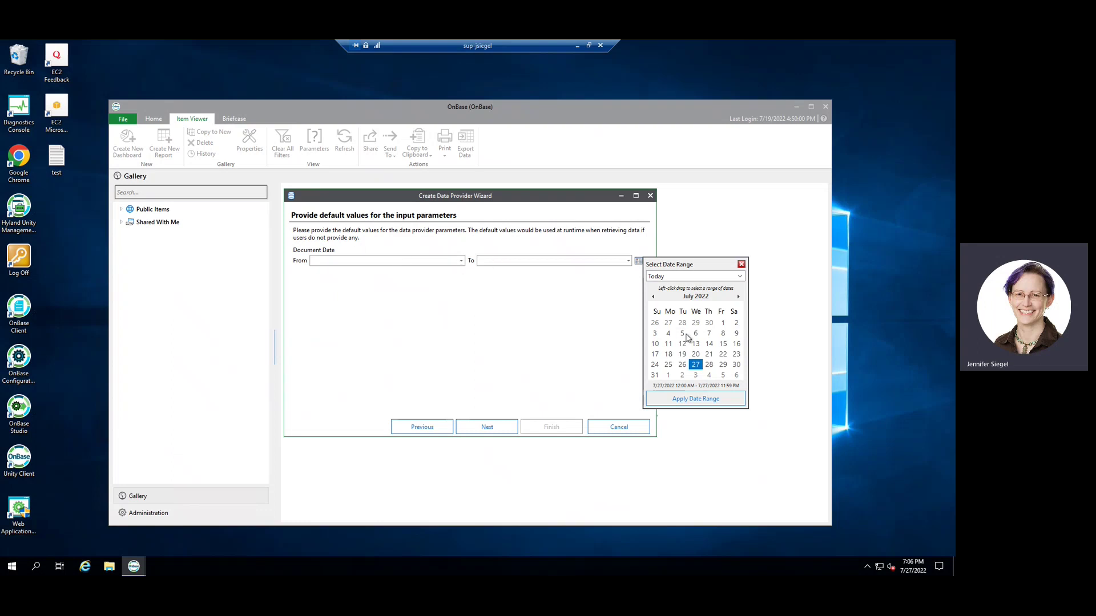
pyautogui.click(742, 277)
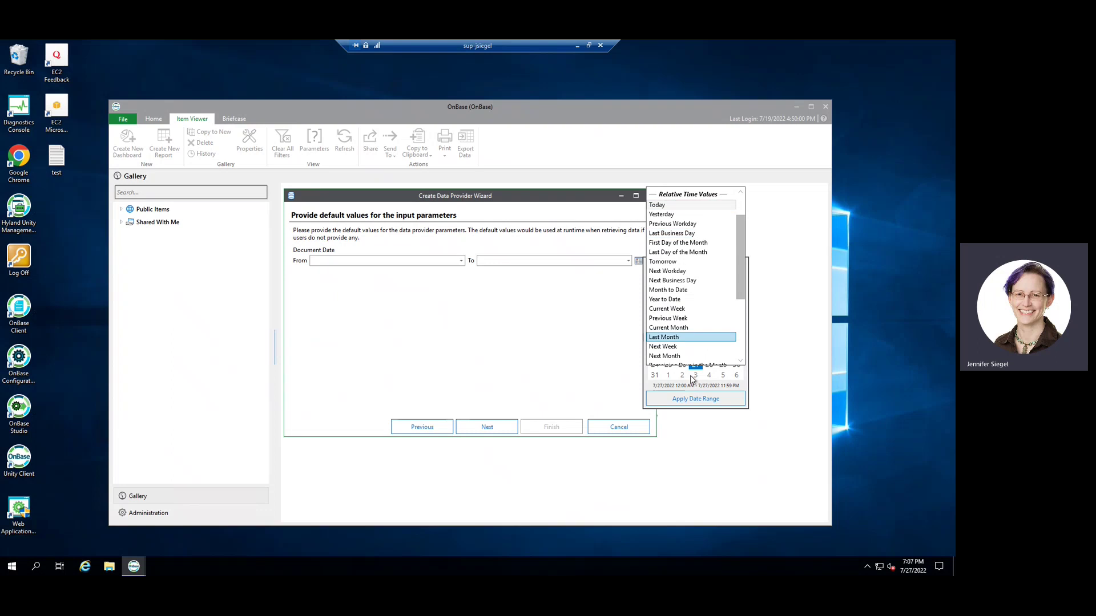
pyautogui.scroll(-1, 693, 342)
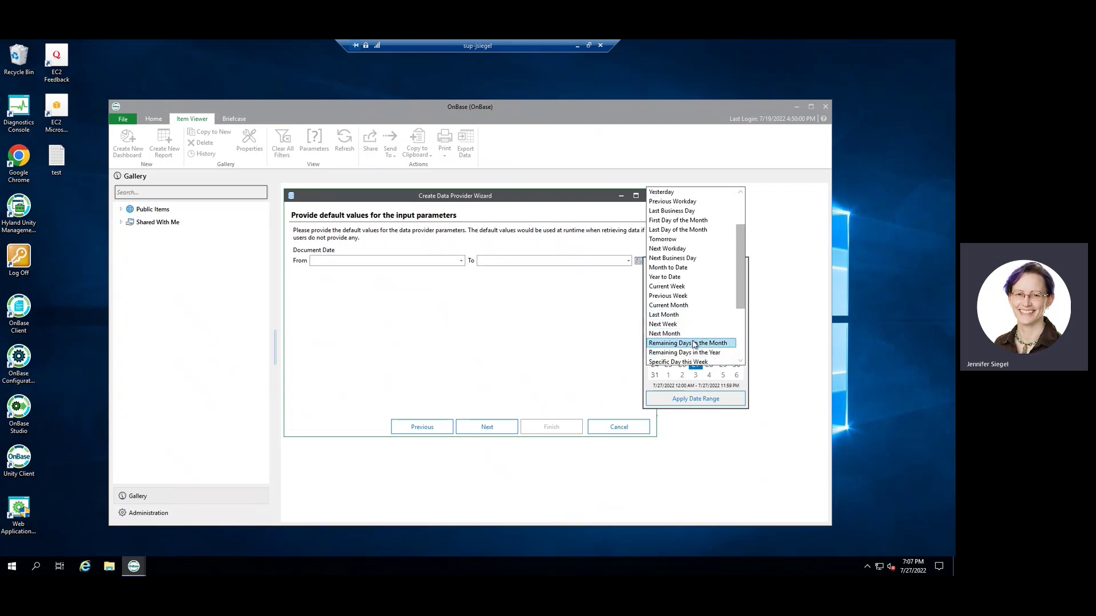
pyautogui.click(666, 277)
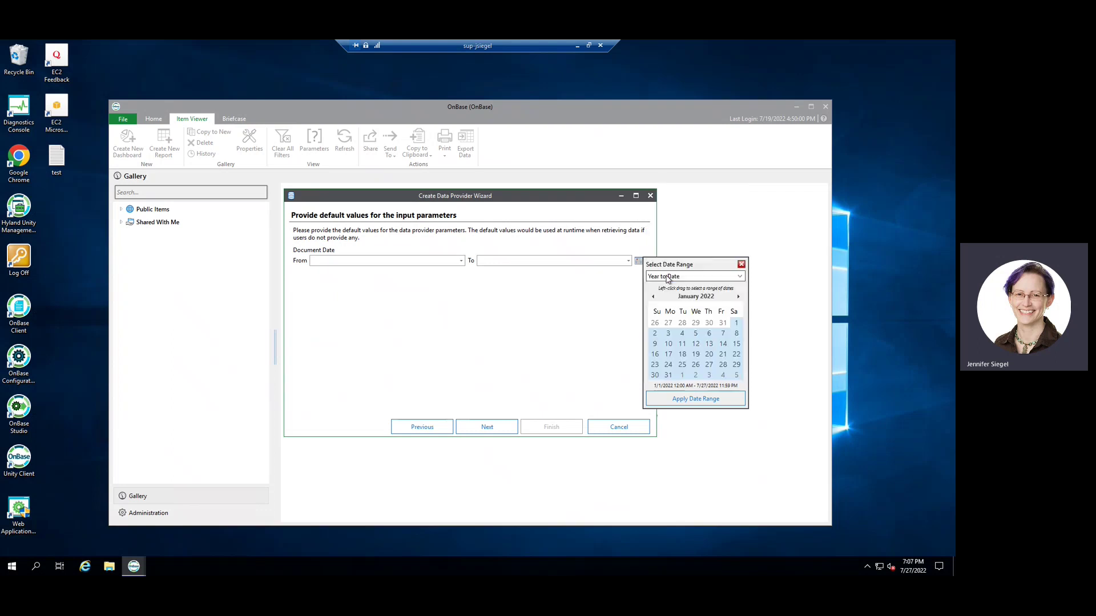
pyautogui.click(675, 399)
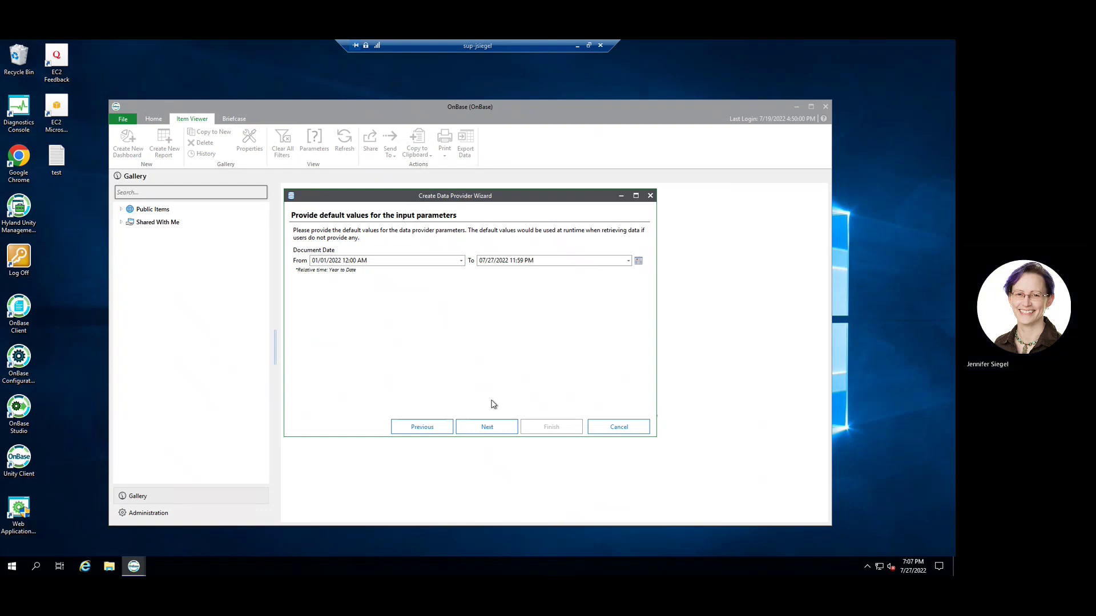
pyautogui.click(489, 428)
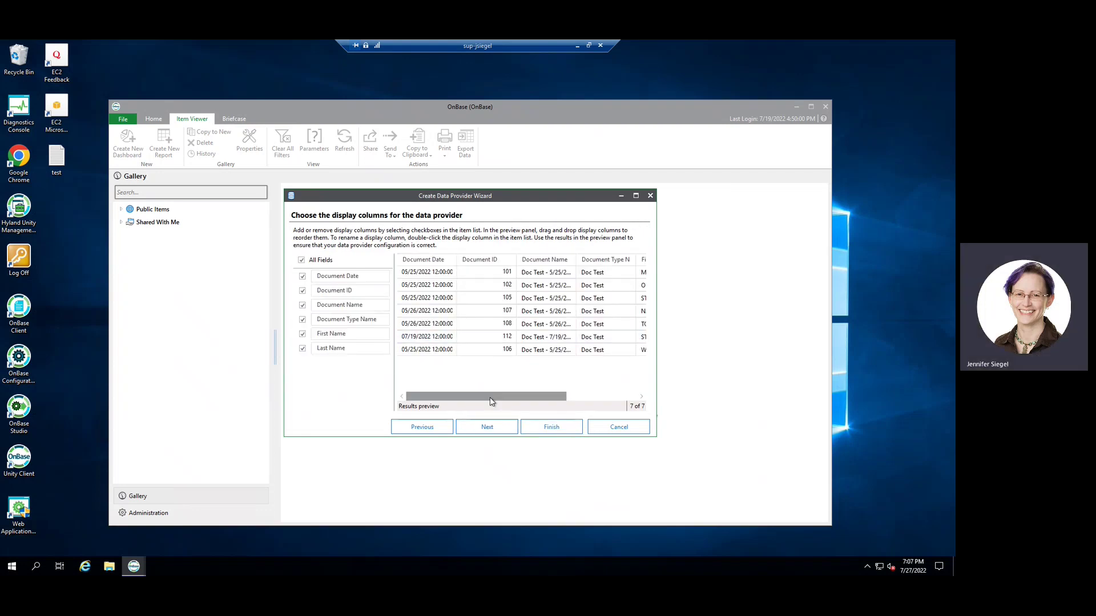
# Step: Check the columns in the results preview and finish the data provider with all fields included
pyautogui.moveTo(491, 402); pyautogui.dragTo(608, 405)
pyautogui.moveTo(538, 402); pyautogui.dragTo(468, 403)
pyautogui.click(550, 427)
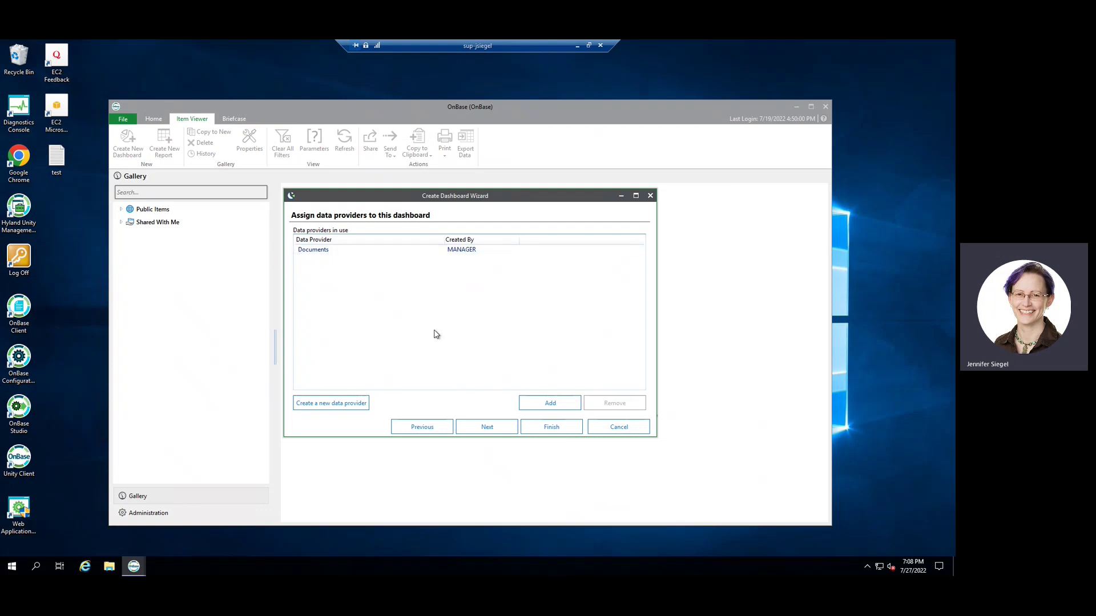
# Step: Give the MANAGER user group access to the dashboard
pyautogui.click(496, 433)
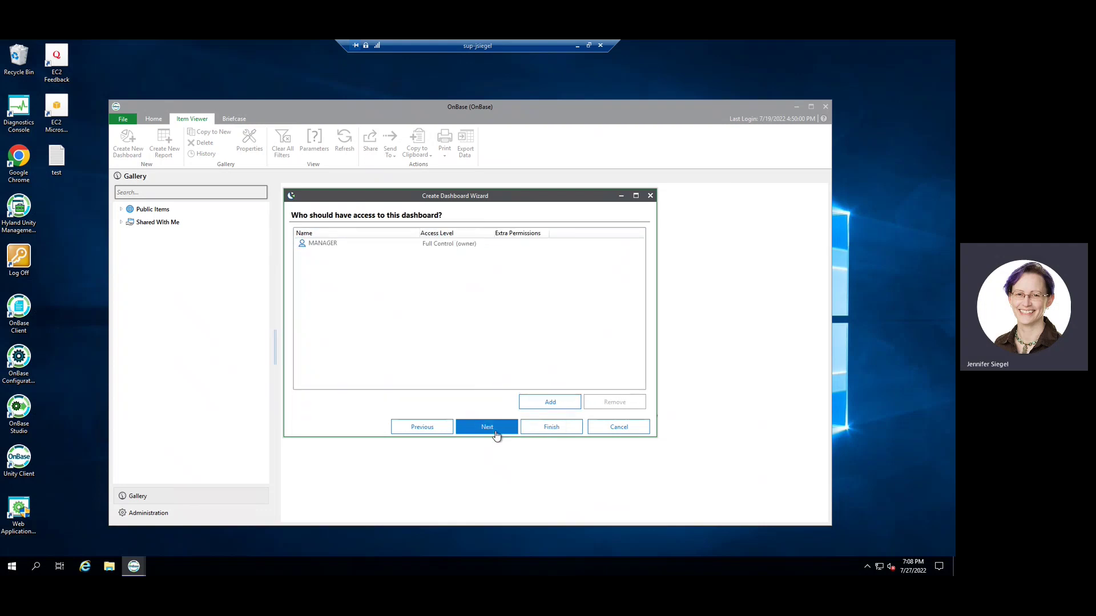
pyautogui.click(546, 404)
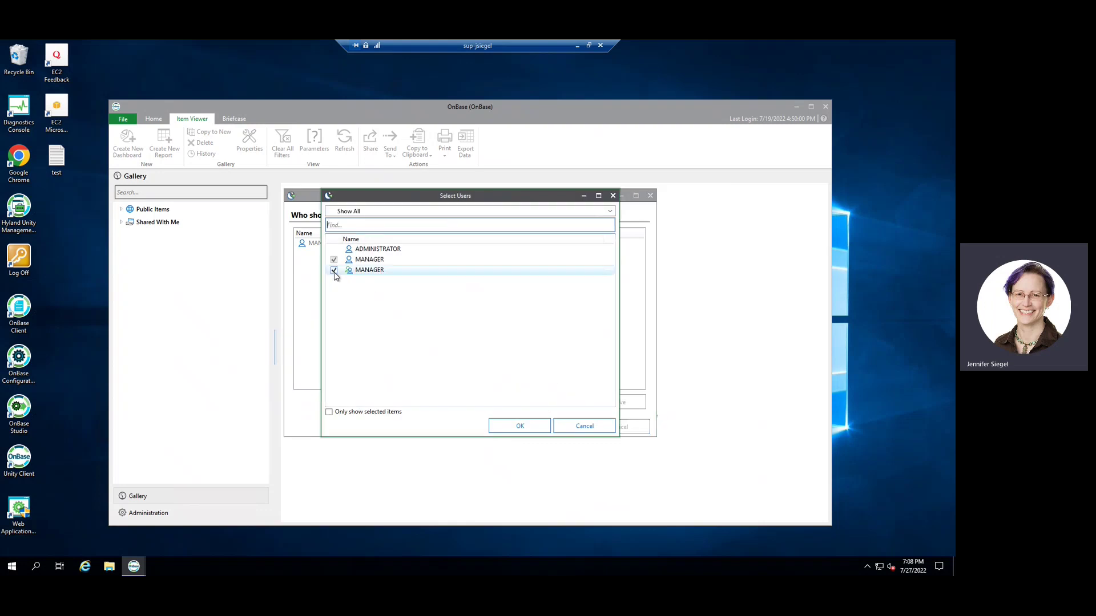
pyautogui.click(510, 429)
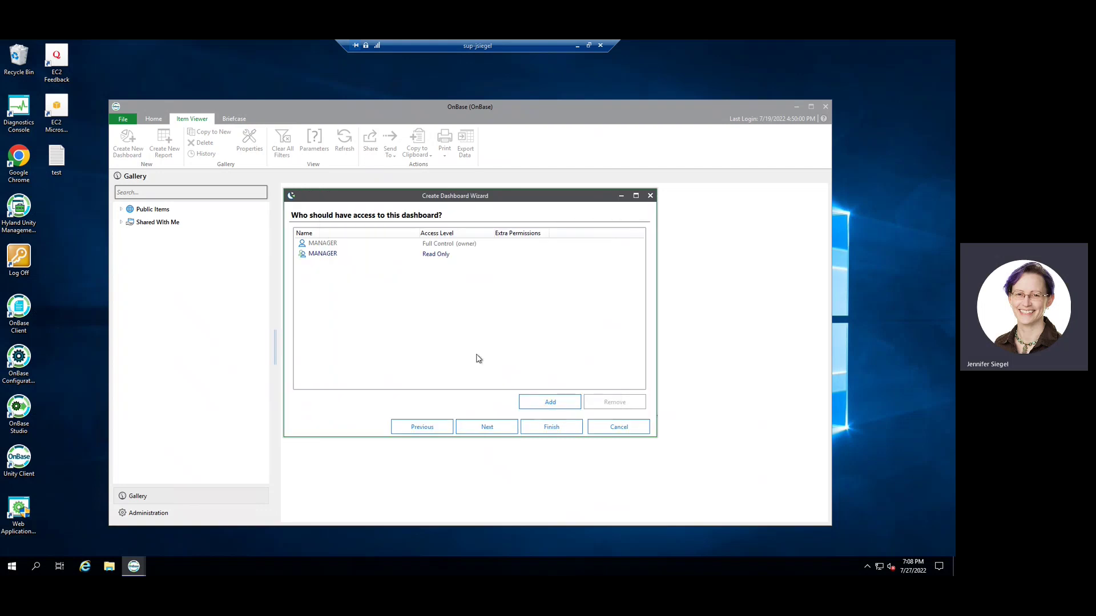
# Step: Examine the access level and extra permission options available for the MANAGER group
pyautogui.rightClick(441, 259)
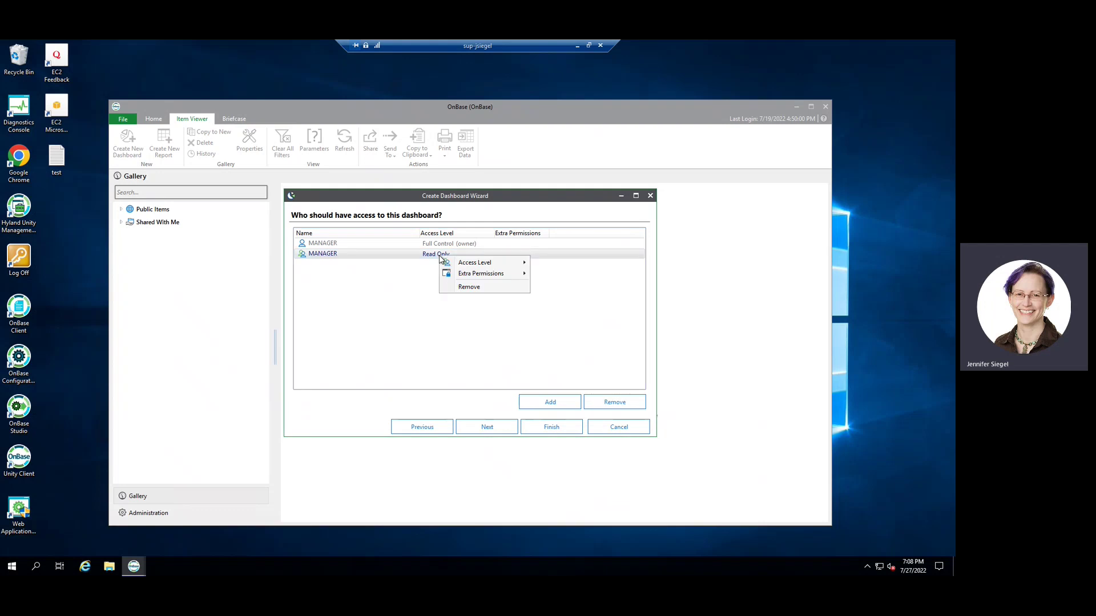
pyautogui.moveTo(460, 266)
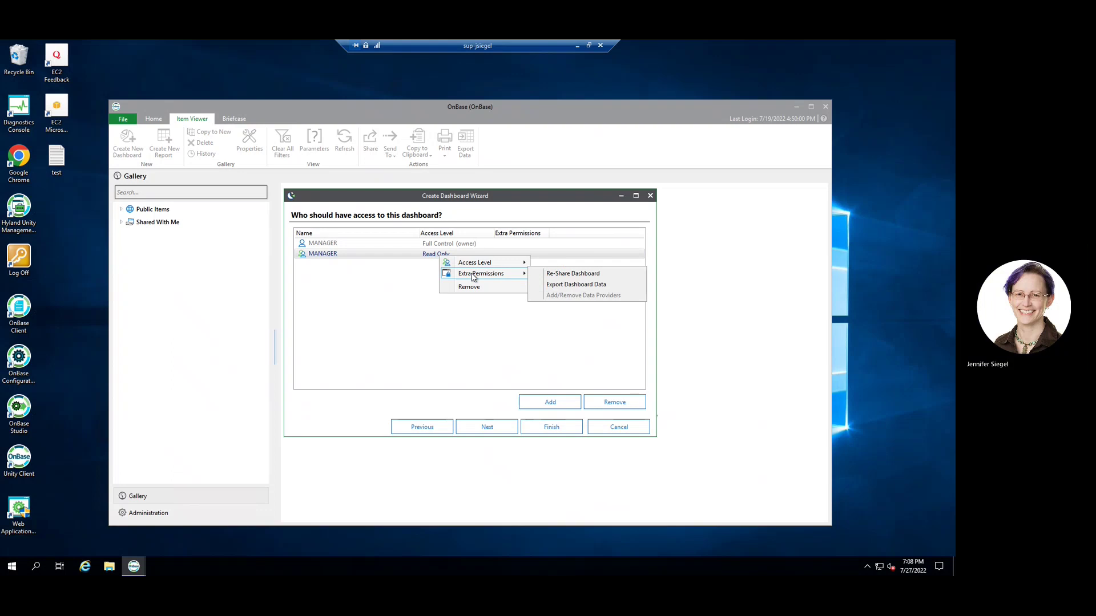
pyautogui.click(407, 327)
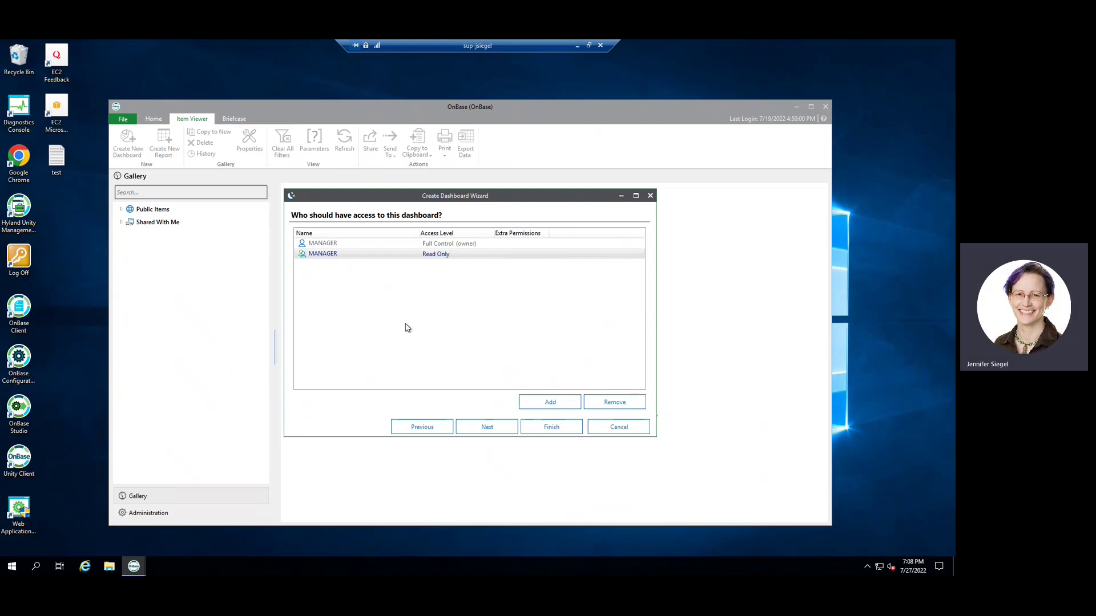
# Step: Finish the dashboard wizard and add a grid to the empty dashboard
pyautogui.click(498, 431)
pyautogui.click(552, 432)
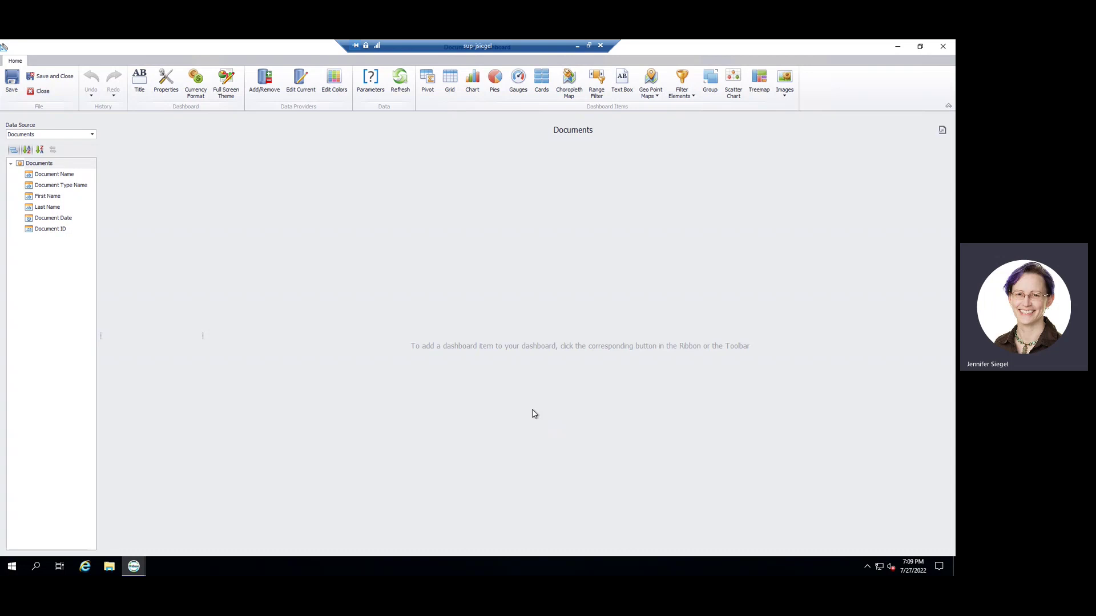
pyautogui.click(450, 82)
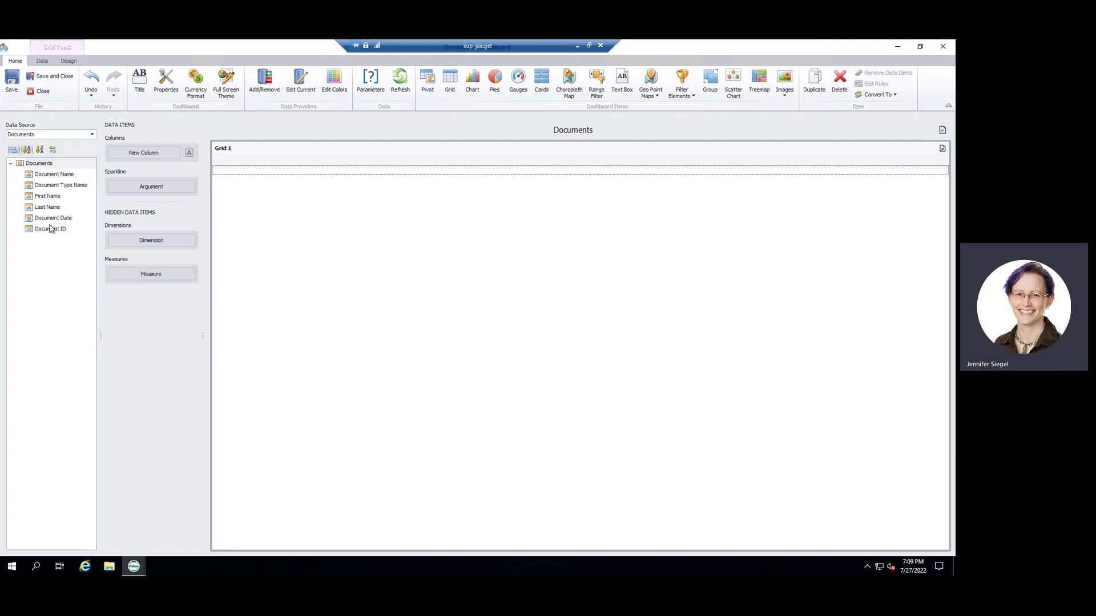
# Step: Add Document ID as a grid column and change its column type to Dimension
pyautogui.moveTo(47, 232); pyautogui.dragTo(150, 153)
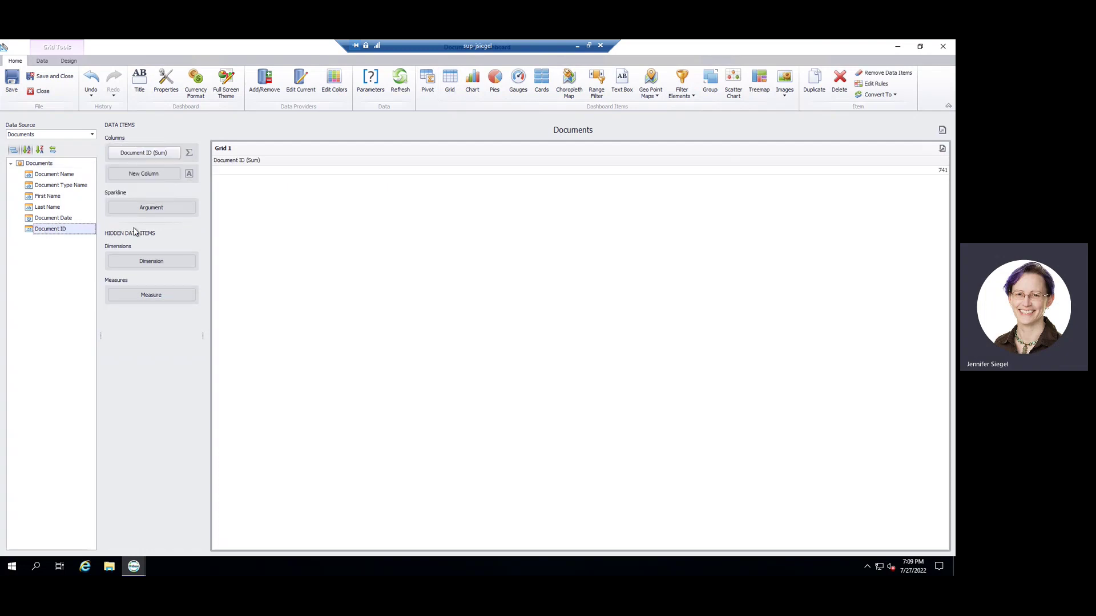
pyautogui.click(190, 156)
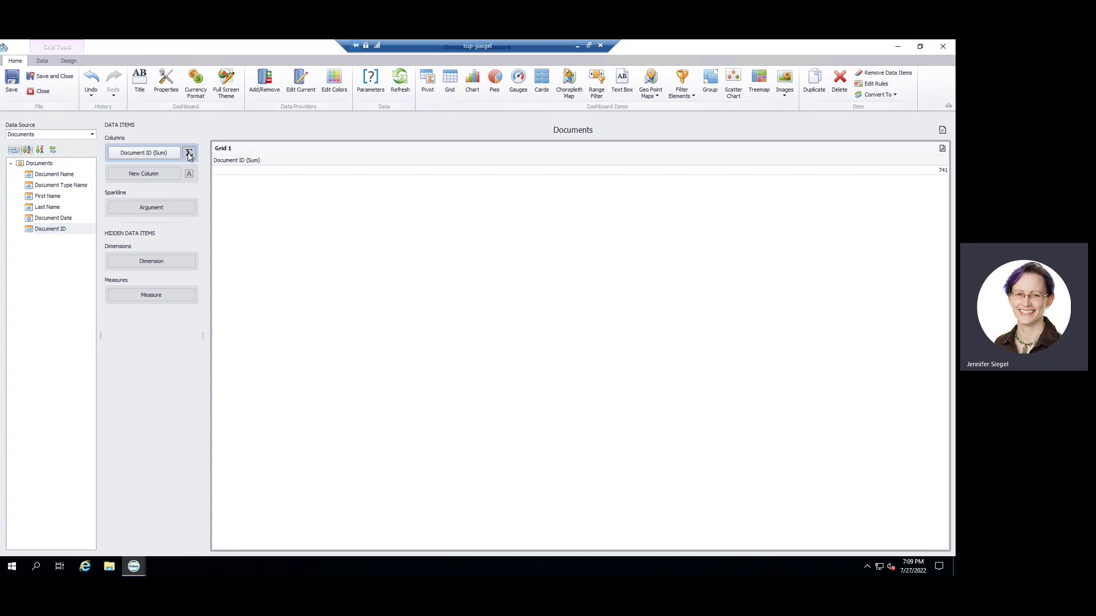
pyautogui.click(383, 251)
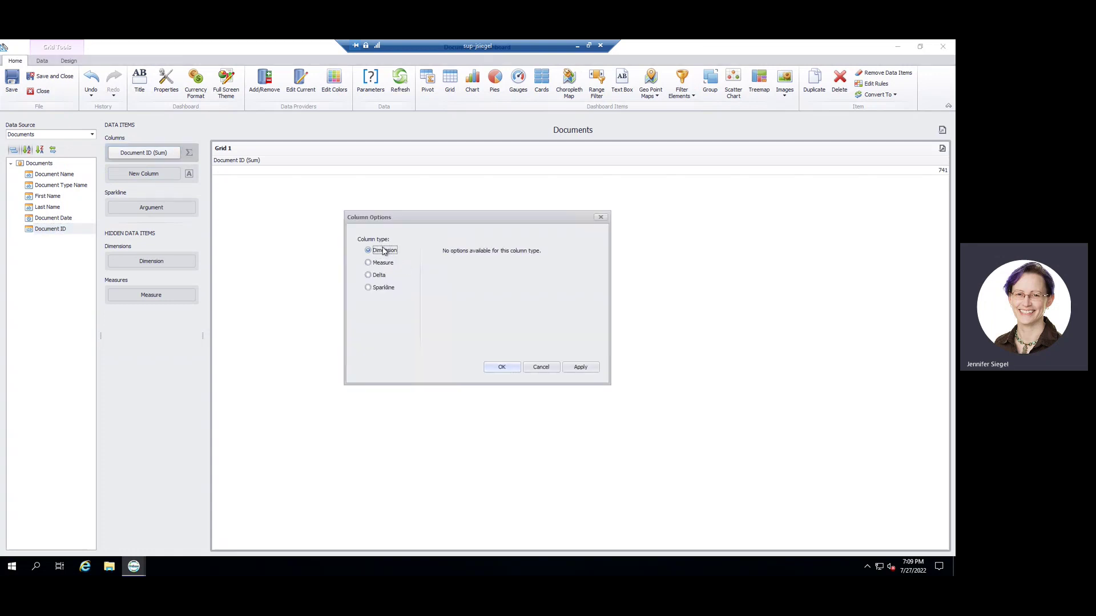
pyautogui.click(500, 368)
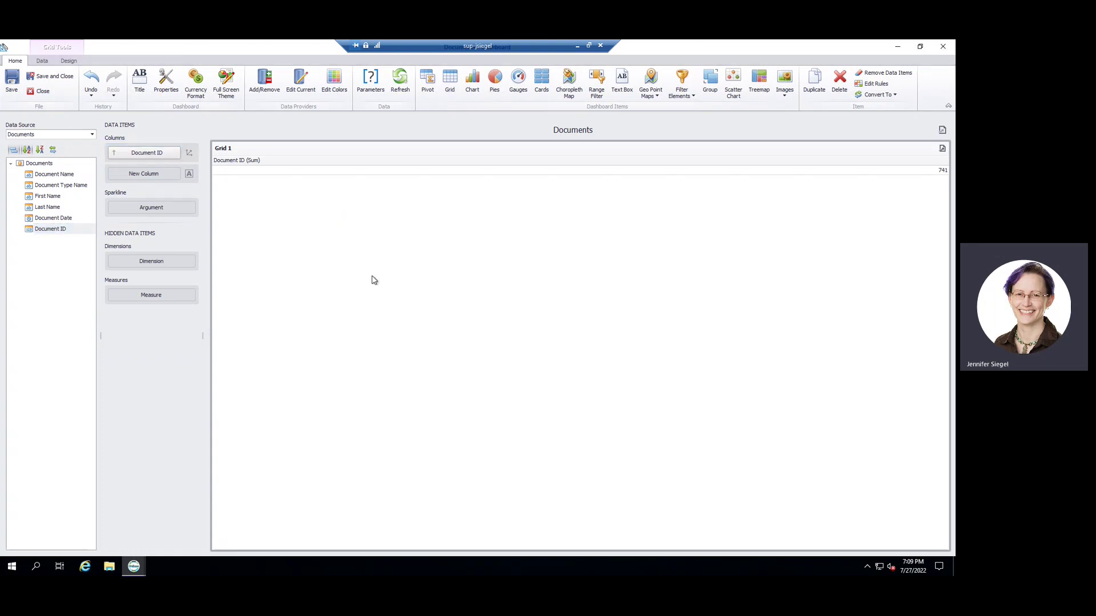
# Step: Format the grid's Document ID column as Number with unit Ones and precision 0
pyautogui.click(176, 153)
pyautogui.click(203, 224)
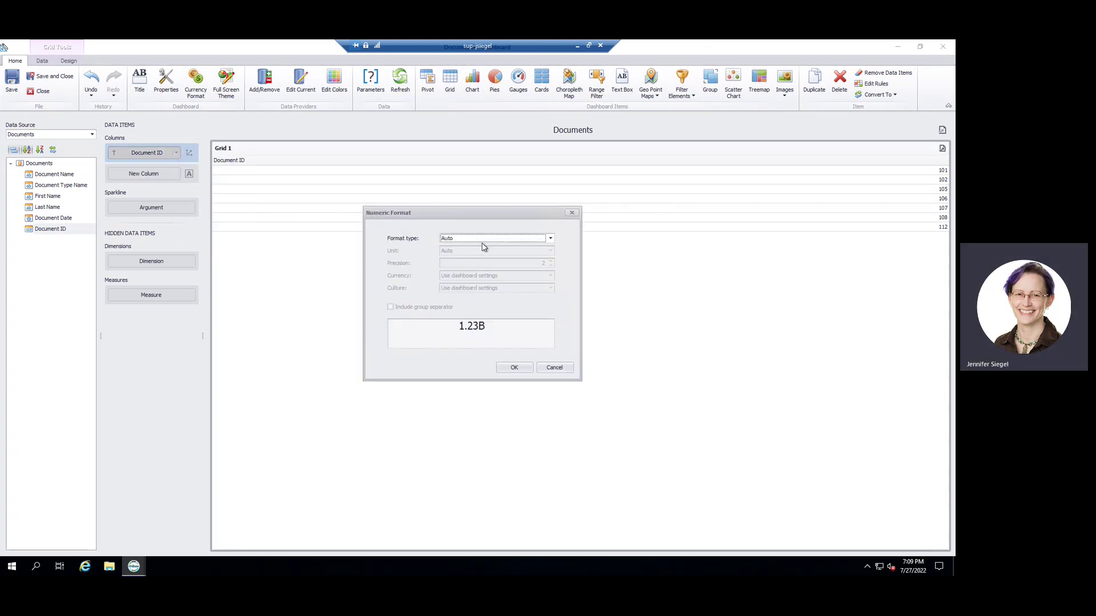
pyautogui.scroll(-2, 482, 241)
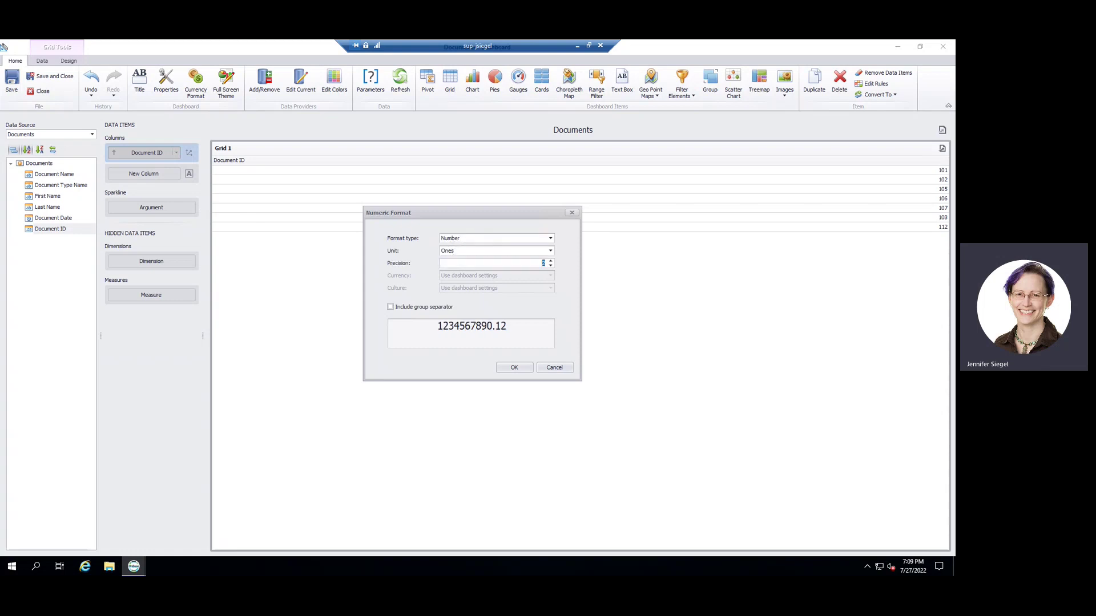
pyautogui.write('0')
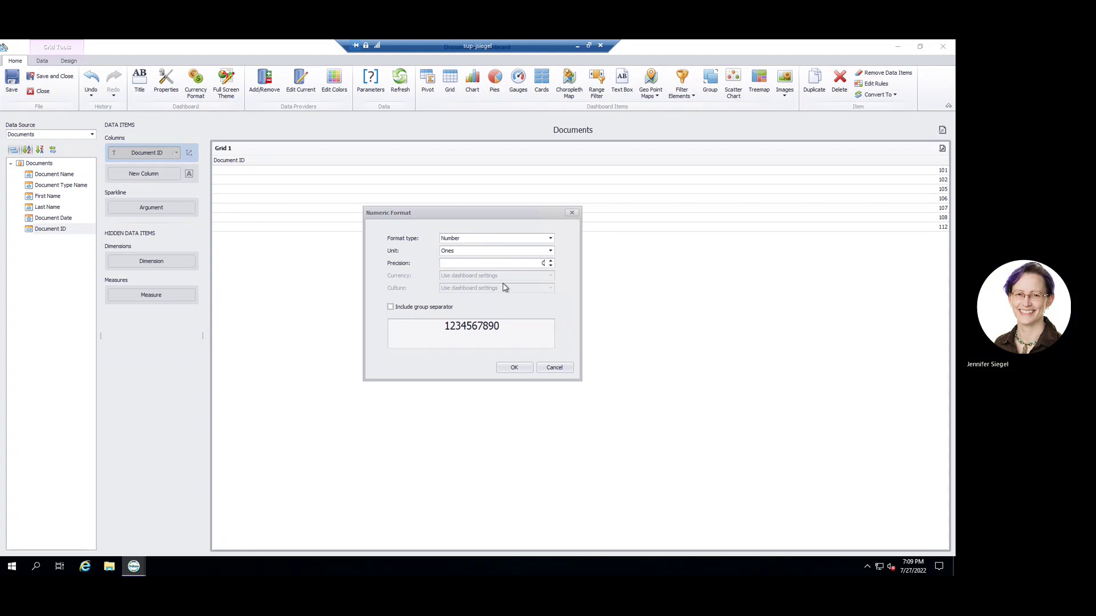
pyautogui.click(512, 368)
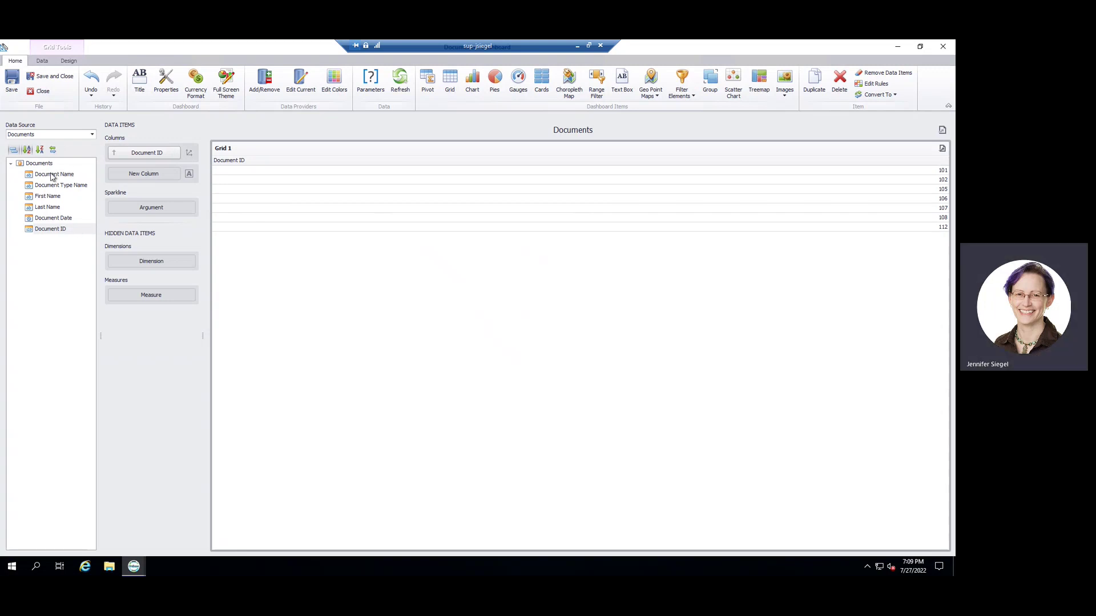
# Step: Add Document Type Name, Document Name and Document Date as further columns of the grid
pyautogui.moveTo(53, 189); pyautogui.dragTo(143, 174)
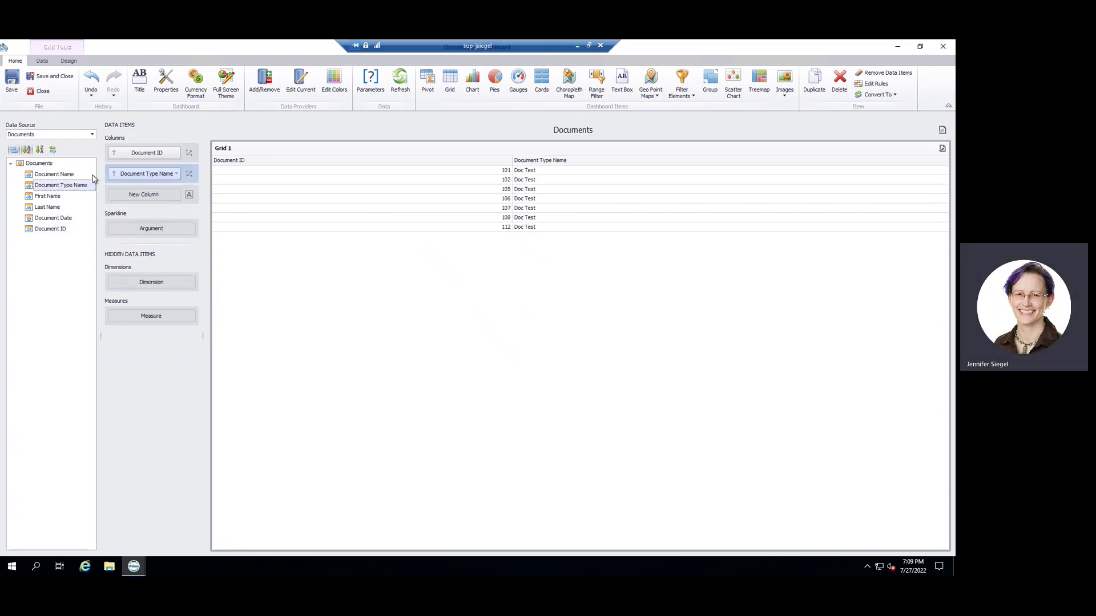
pyautogui.moveTo(54, 174); pyautogui.dragTo(143, 194)
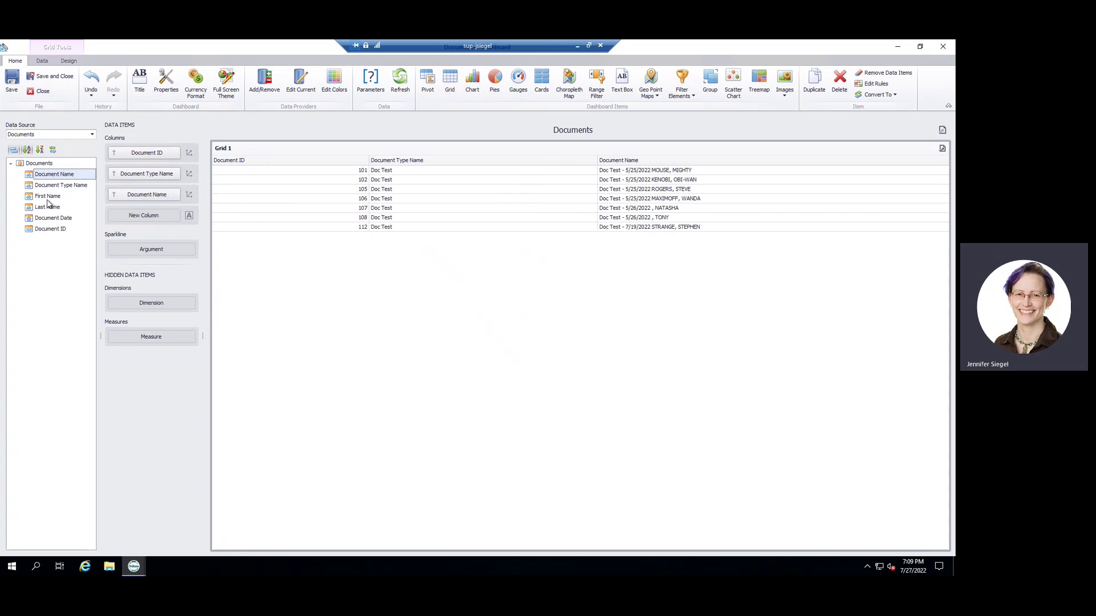
pyautogui.moveTo(53, 218); pyautogui.dragTo(155, 216)
# Step: Show the grid's Document Date column as Exact Date, and add First Name and Last Name columns after it
pyautogui.click(176, 216)
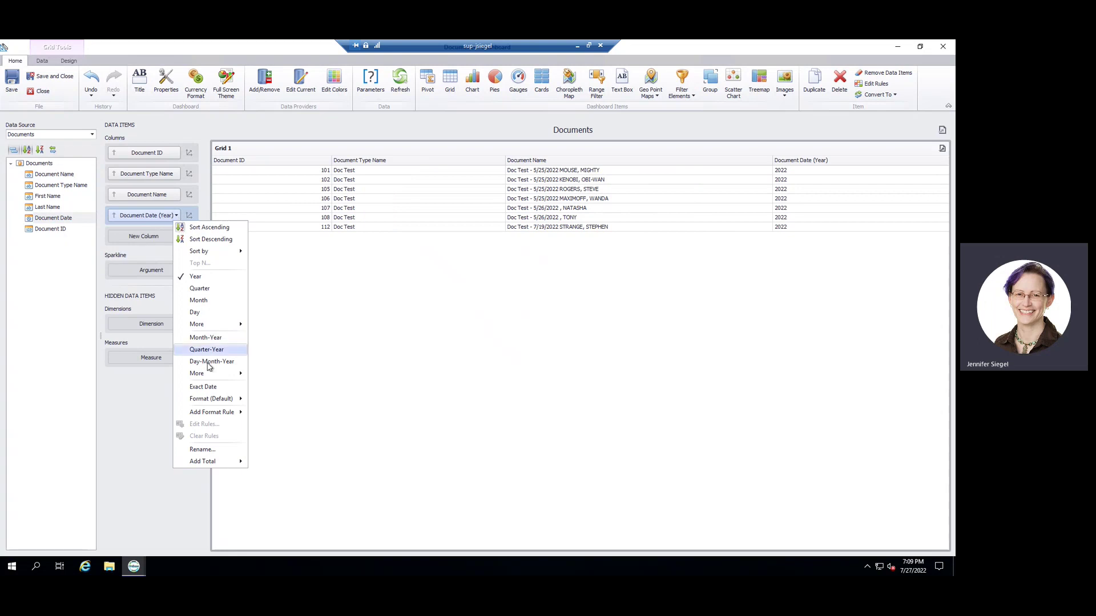
pyautogui.moveTo(233, 377)
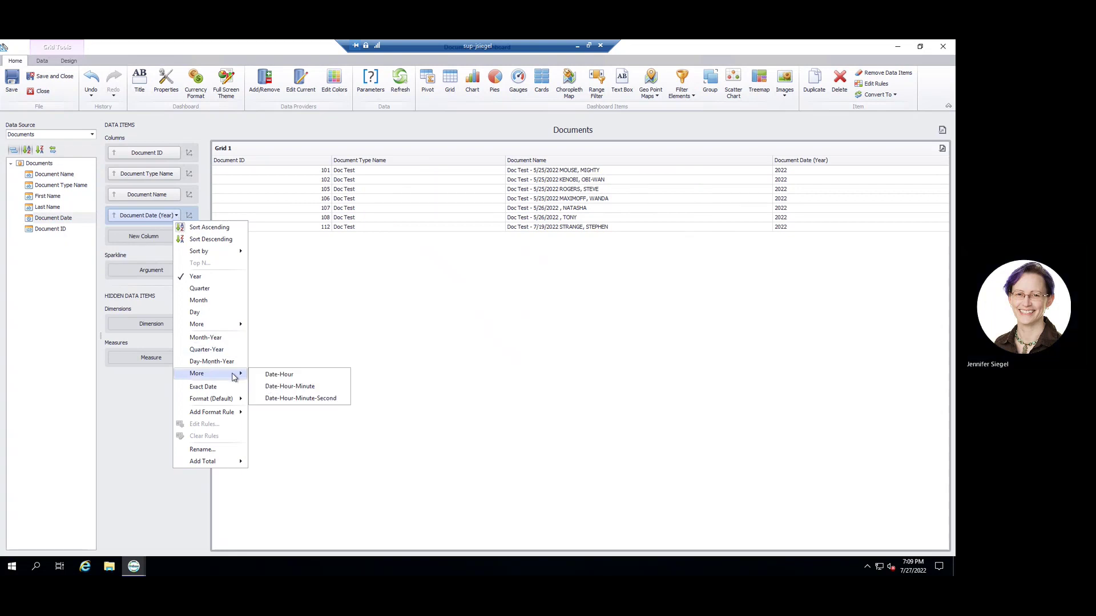
pyautogui.click(276, 398)
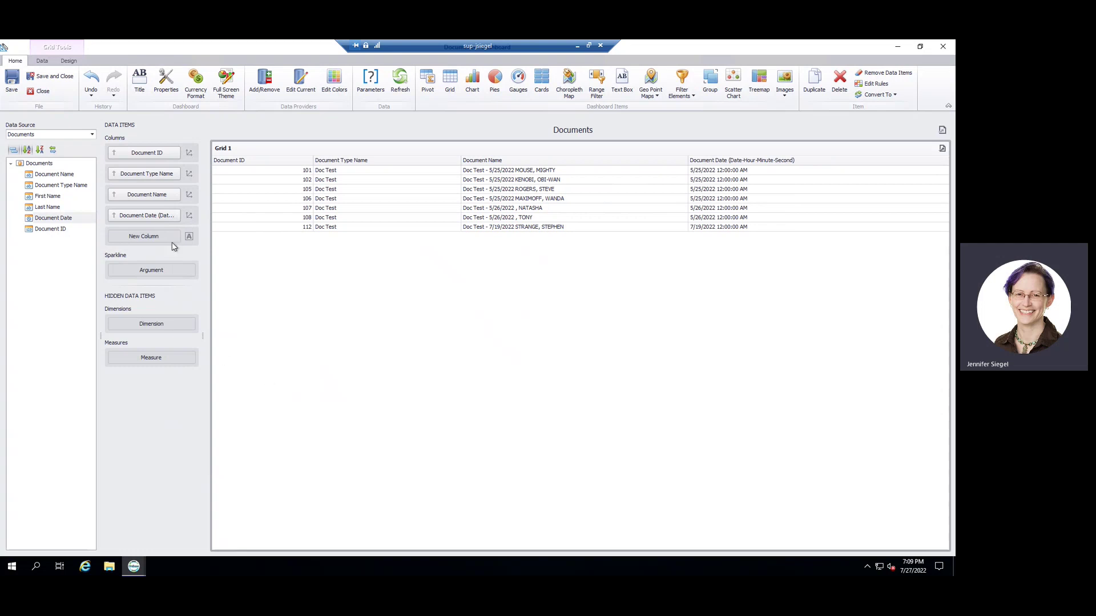
pyautogui.click(177, 216)
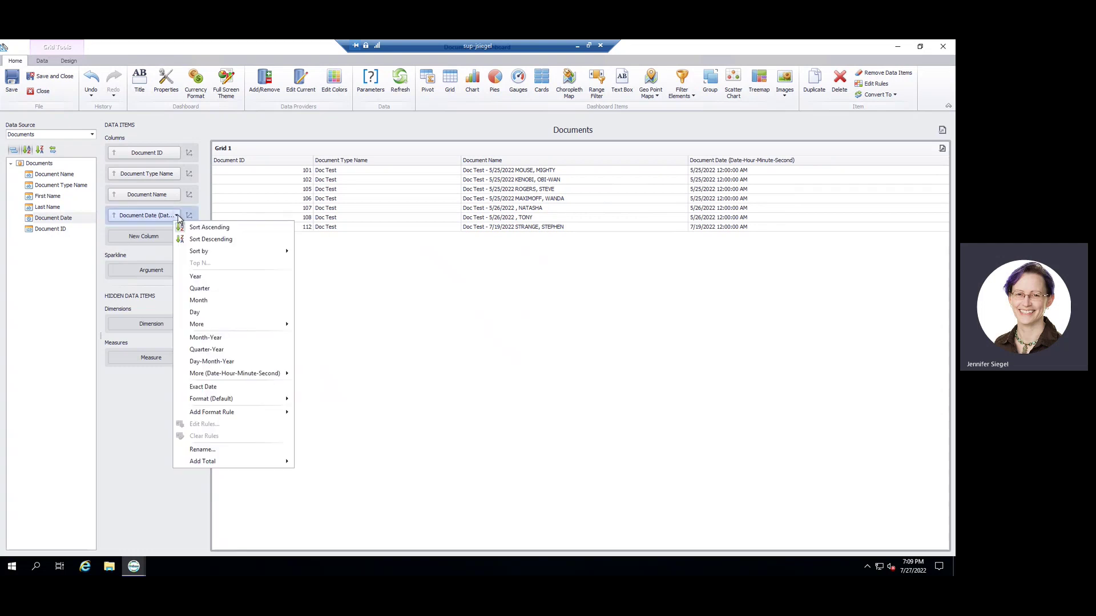
pyautogui.click(204, 387)
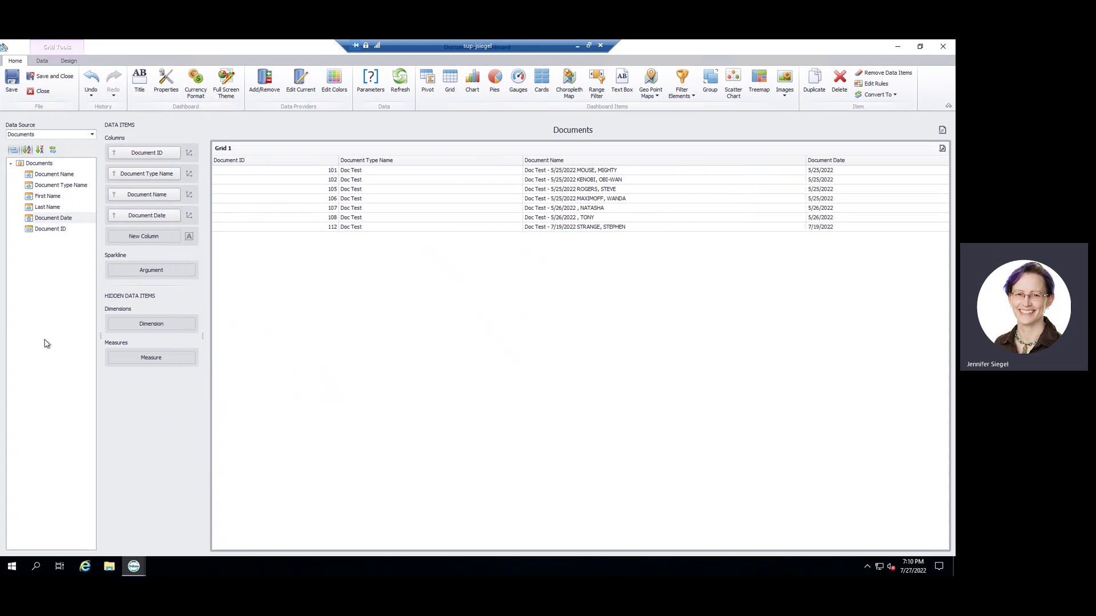
pyautogui.moveTo(56, 199); pyautogui.dragTo(143, 236)
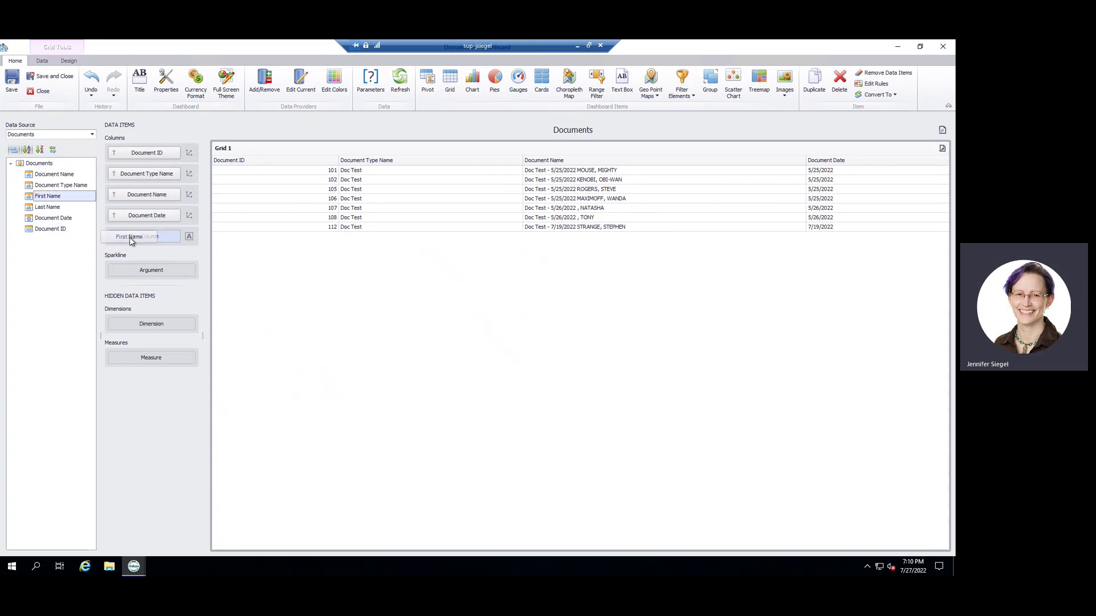
pyautogui.moveTo(48, 210); pyautogui.dragTo(141, 259)
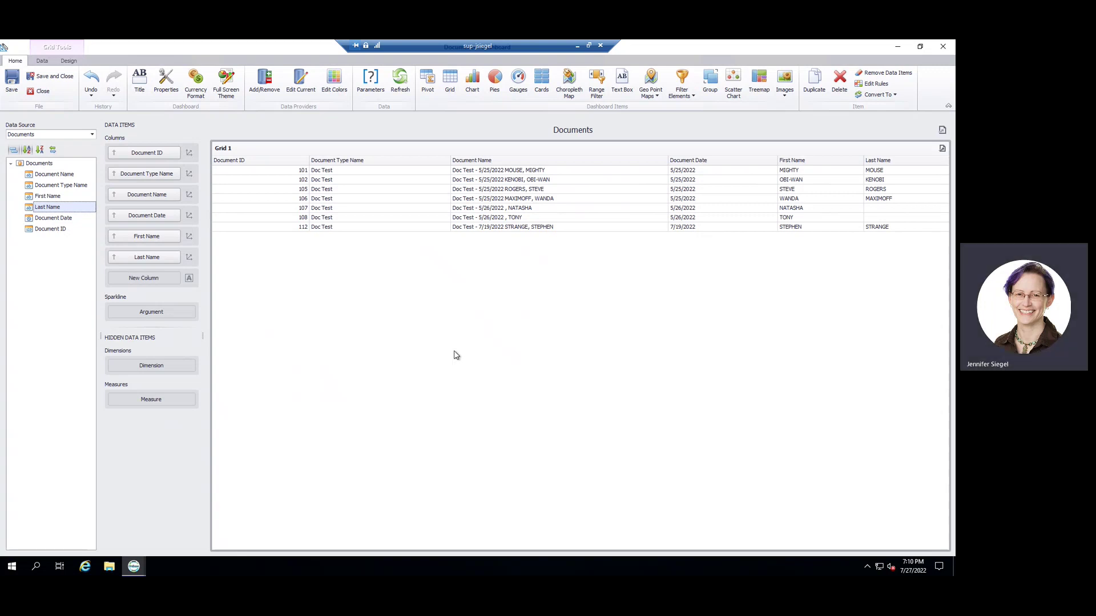
# Step: Add a chart with Document Type Name as its value and Document Date, set to Exact Date, as its argument
pyautogui.click(473, 80)
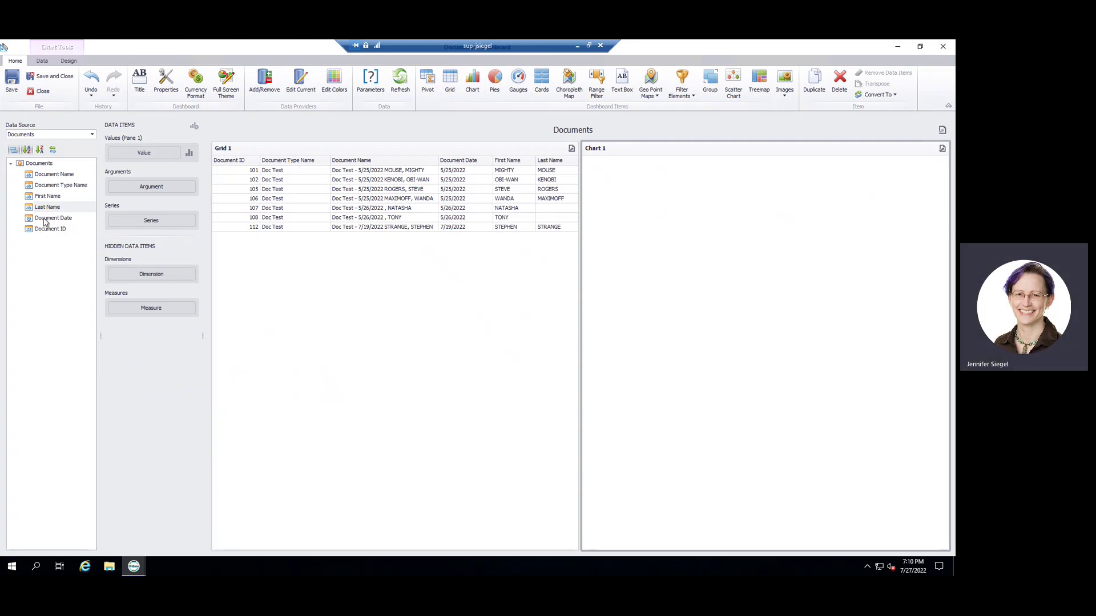
pyautogui.moveTo(46, 222); pyautogui.dragTo(136, 186)
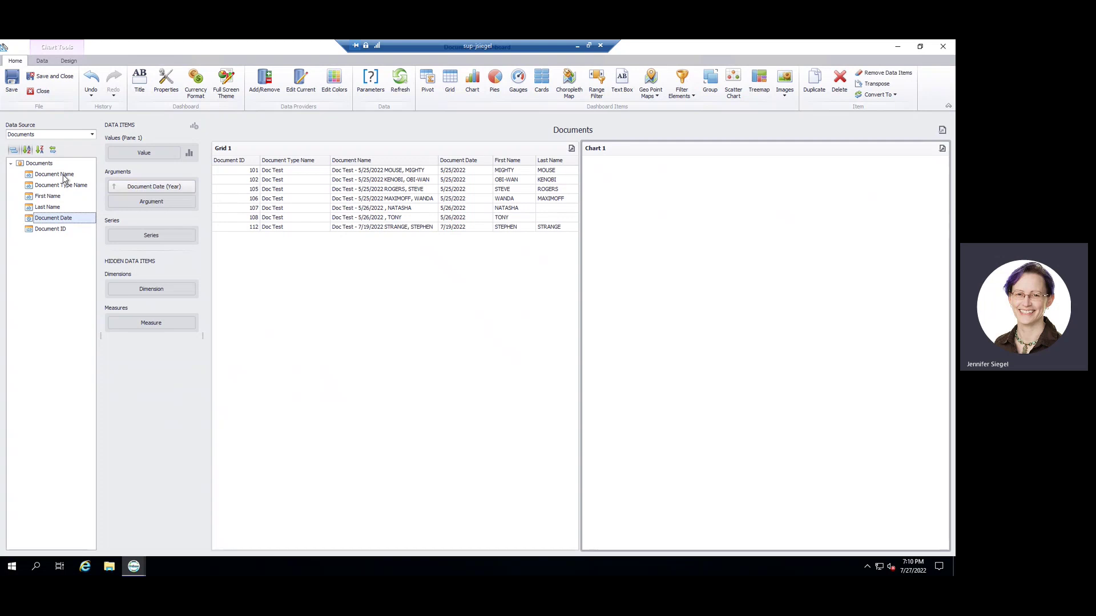
pyautogui.moveTo(63, 185); pyautogui.dragTo(149, 157)
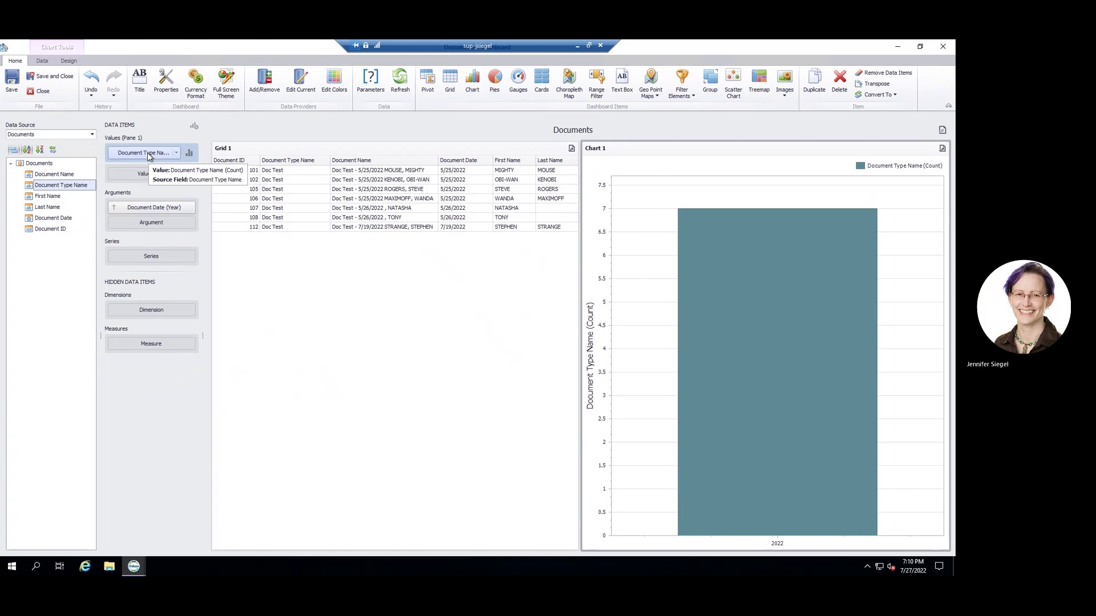
pyautogui.click(191, 208)
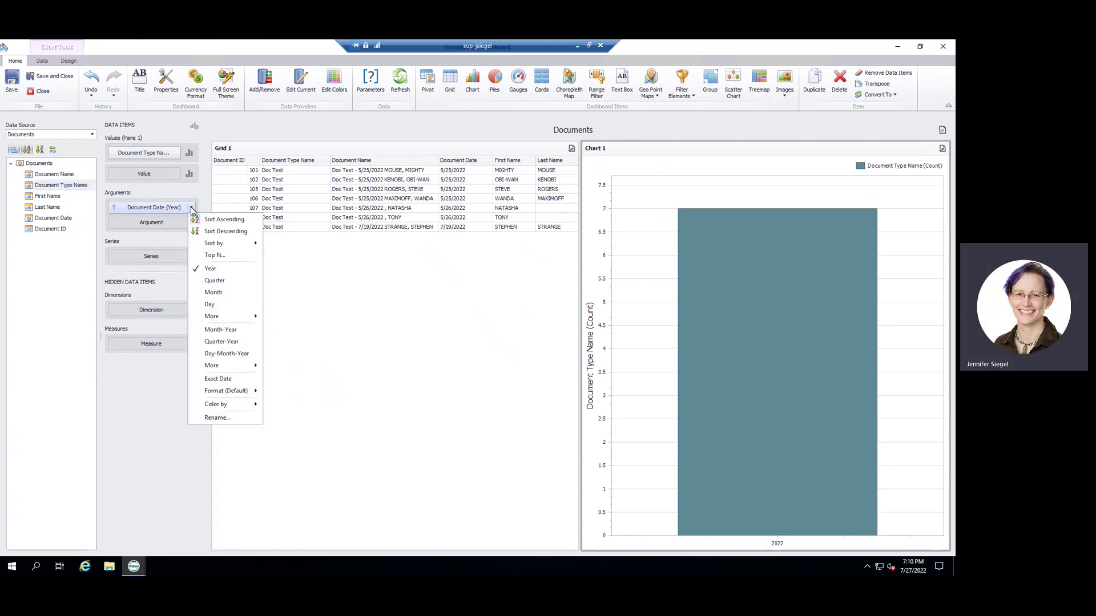
pyautogui.click(220, 380)
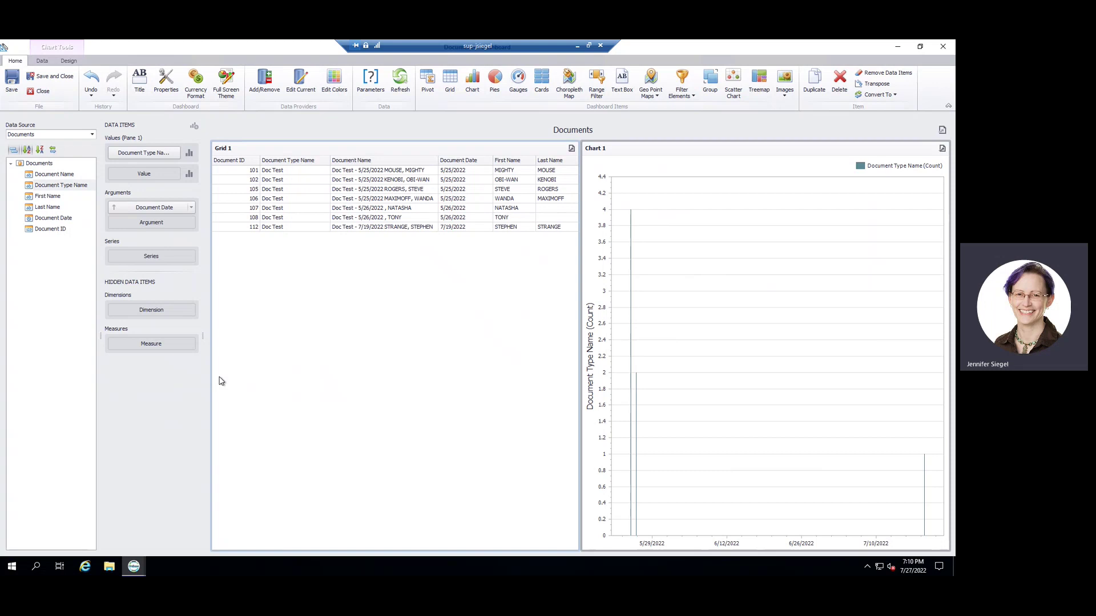
# Step: Move the chart above the grid so it spans the full dashboard width
pyautogui.moveTo(630, 442)
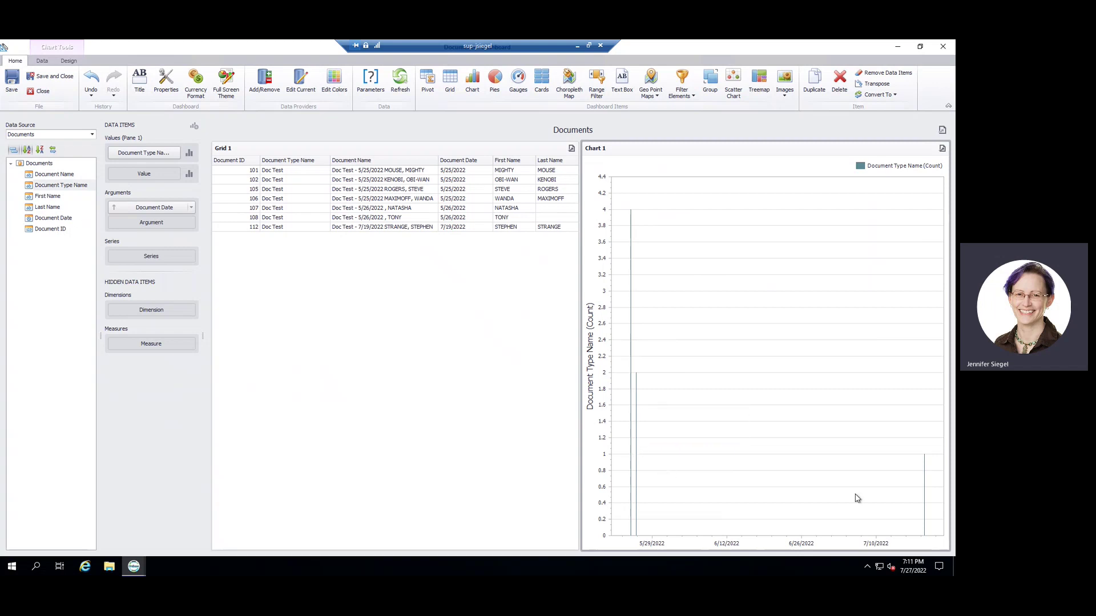
pyautogui.moveTo(927, 497)
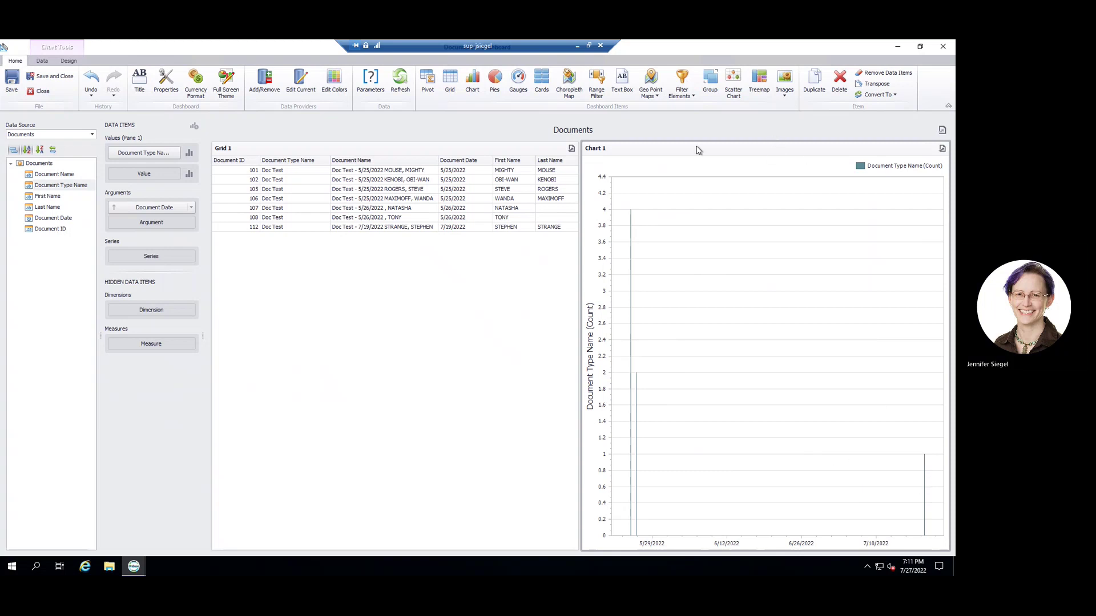
pyautogui.moveTo(696, 149); pyautogui.dragTo(601, 152)
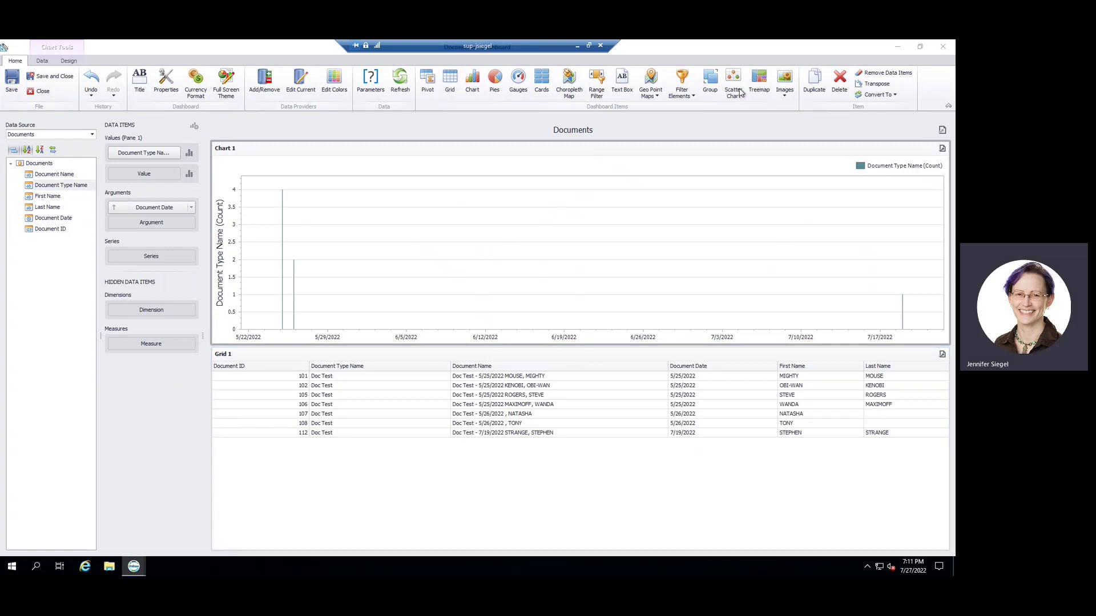
# Step: Add a range filter with Document Date as an Exact Date argument and Document Type Name as its value
pyautogui.click(597, 86)
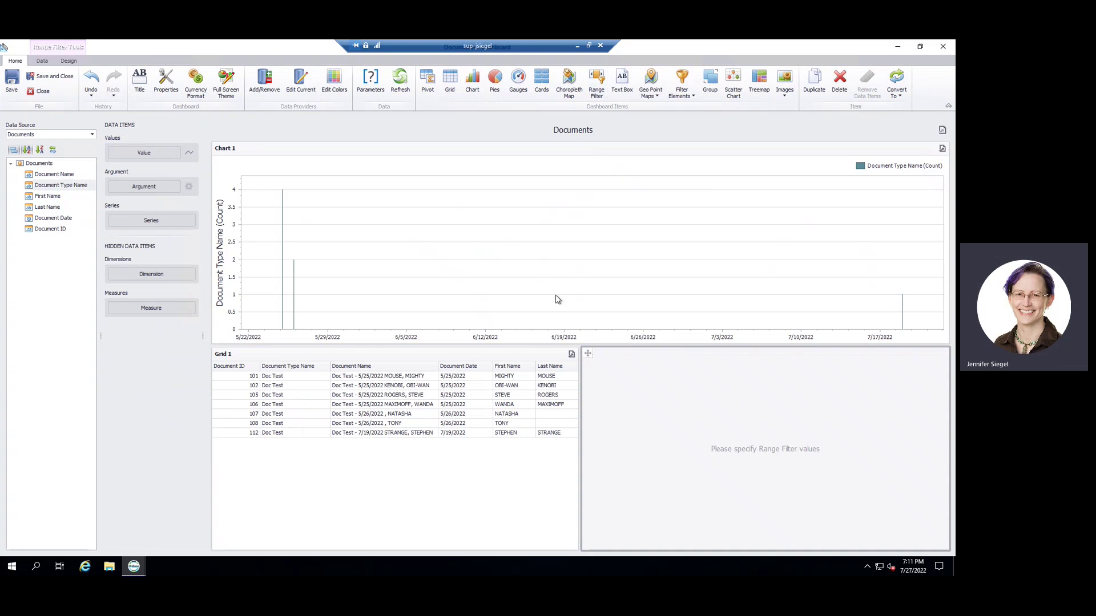
pyautogui.click(48, 230)
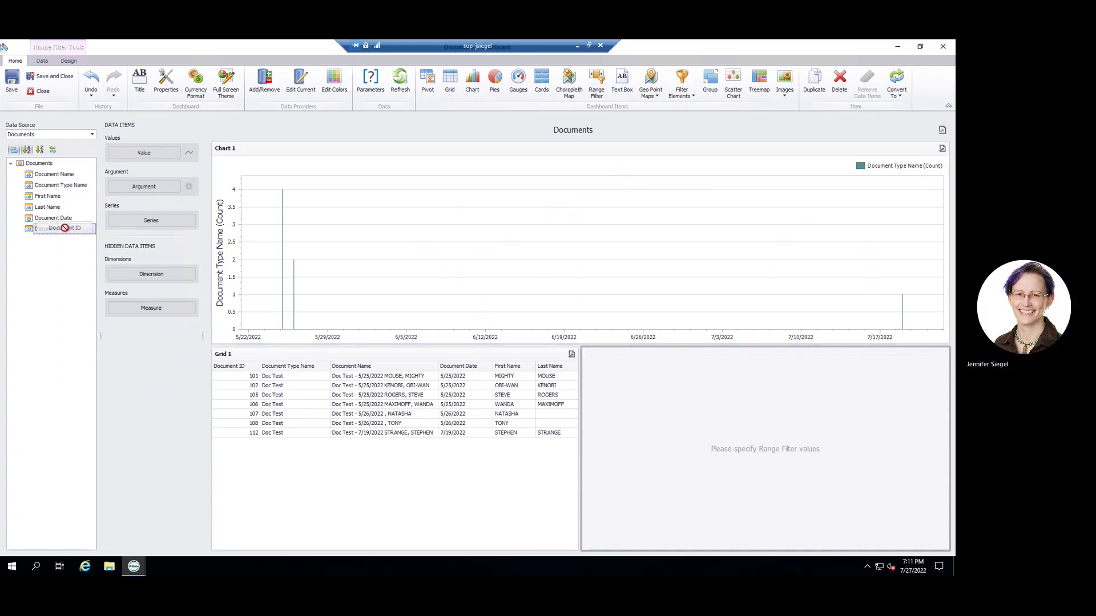
pyautogui.moveTo(54, 221); pyautogui.dragTo(133, 188)
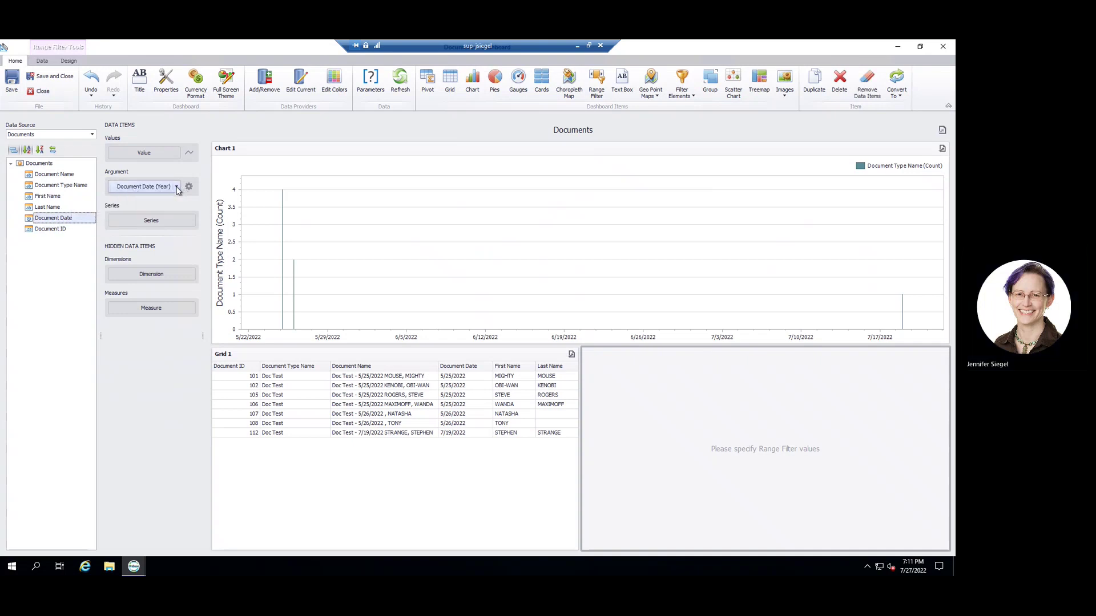
pyautogui.click(176, 187)
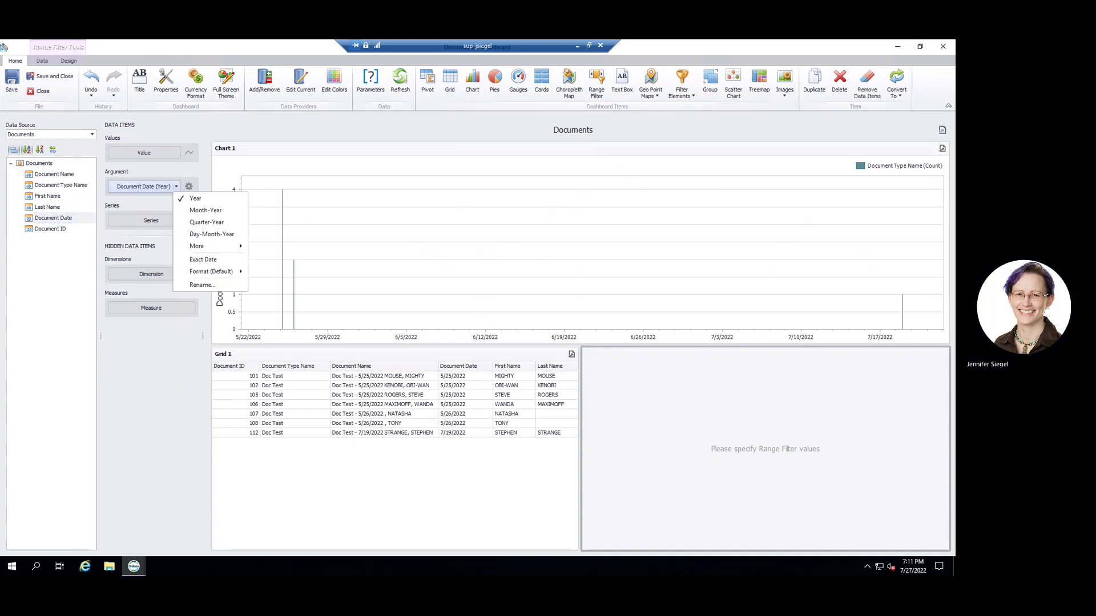
pyautogui.click(197, 259)
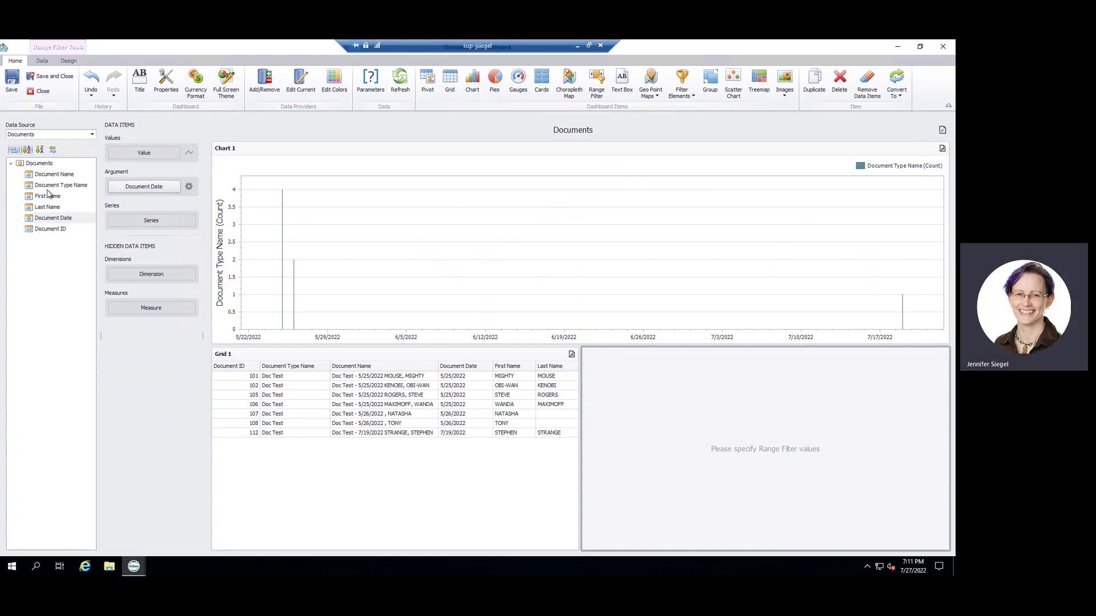
pyautogui.moveTo(57, 184); pyautogui.dragTo(139, 151)
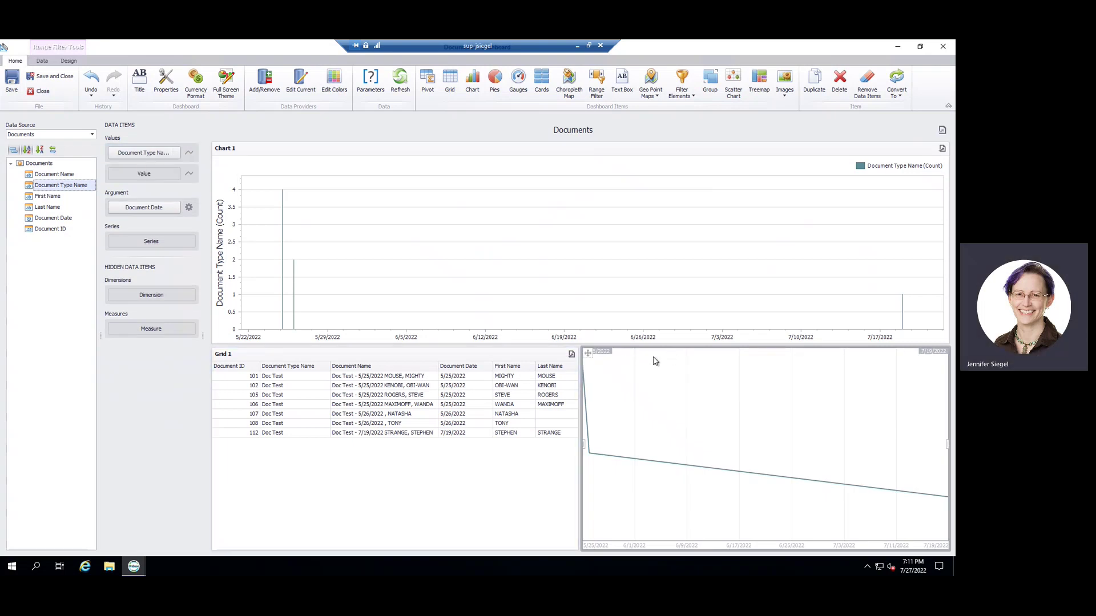
# Step: Move the range filter above the chart and reduce its height to a narrow strip
pyautogui.moveTo(586, 353); pyautogui.dragTo(532, 142)
pyautogui.moveTo(550, 244); pyautogui.dragTo(551, 191)
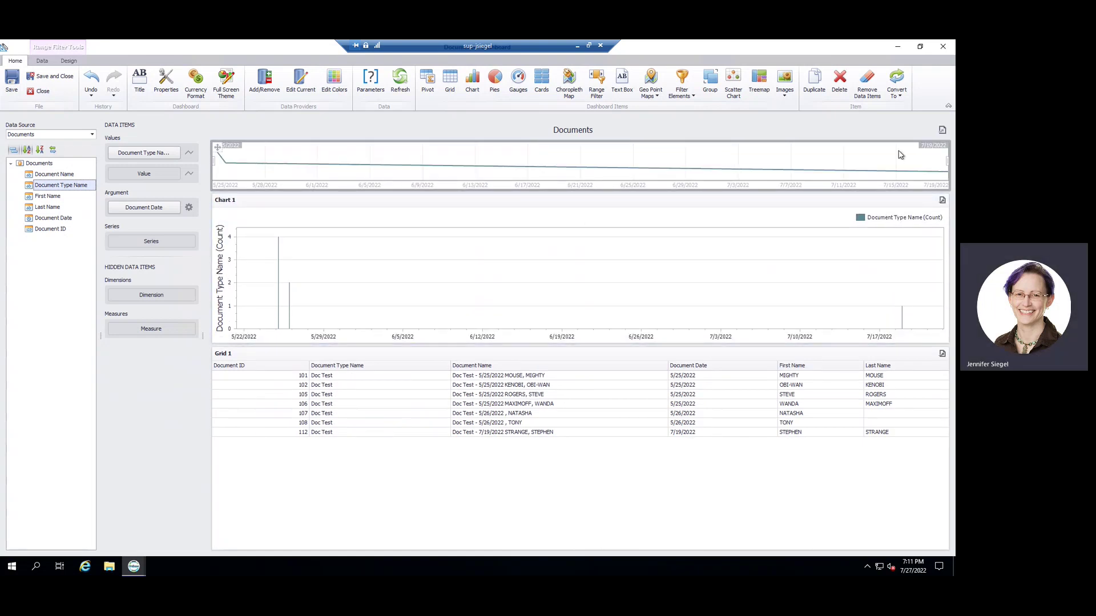
# Step: Narrow the range filter to the period 5/25/2022 - 6/25/2022
pyautogui.moveTo(947, 162); pyautogui.dragTo(638, 155)
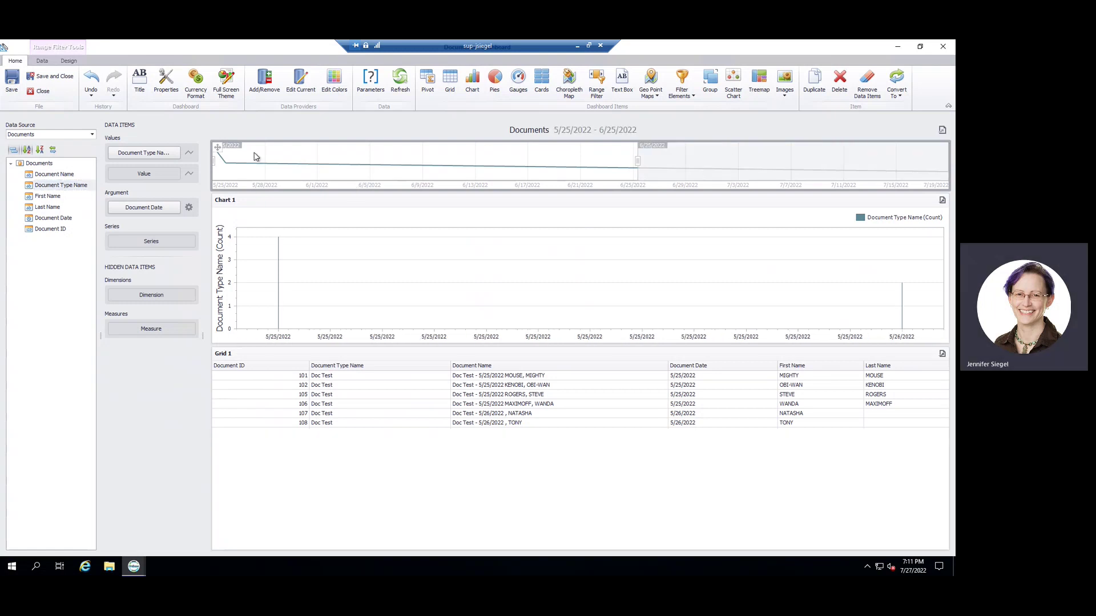
# Step: Extend the range filter to cover the full available period from 5/25/2022 to 7/19/2022
pyautogui.moveTo(212, 161)
pyautogui.mouseDown()
pyautogui.moveTo(359, 160)
pyautogui.moveTo(203, 158)
pyautogui.mouseUp()
pyautogui.moveTo(682, 163); pyautogui.dragTo(953, 166)
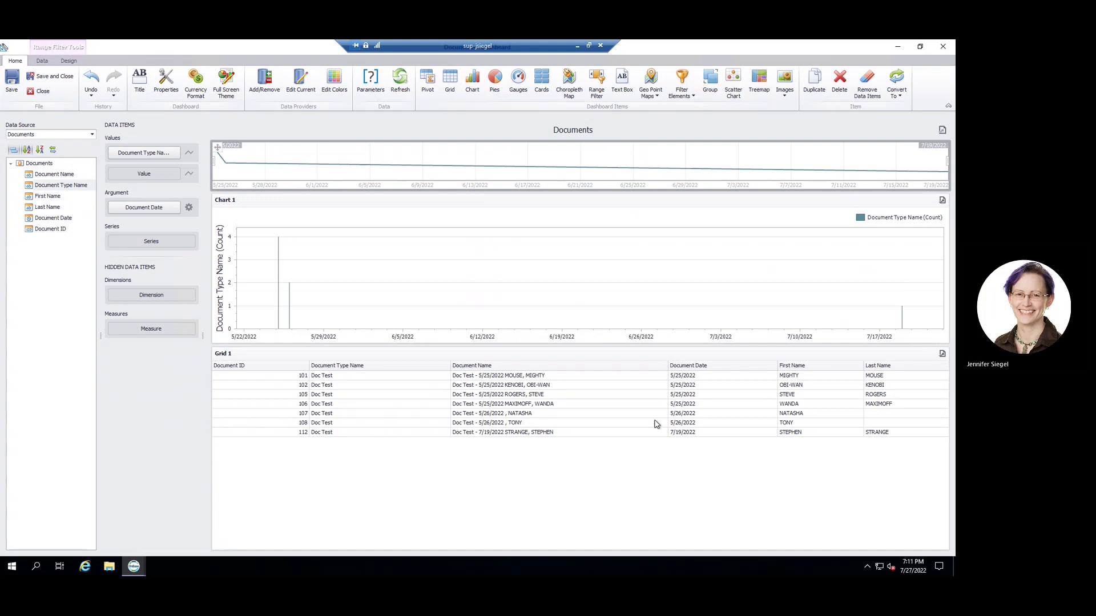
# Step: Examine the filter value lists of the grid's Document Type Name and Document Name columns without applying a filter
pyautogui.click(447, 368)
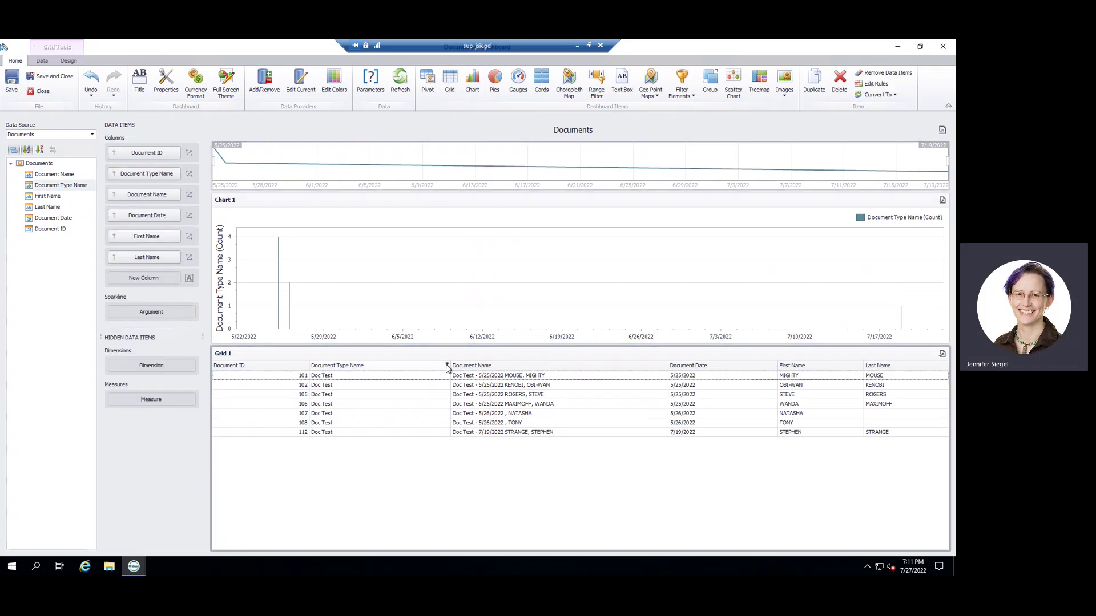
pyautogui.click(447, 367)
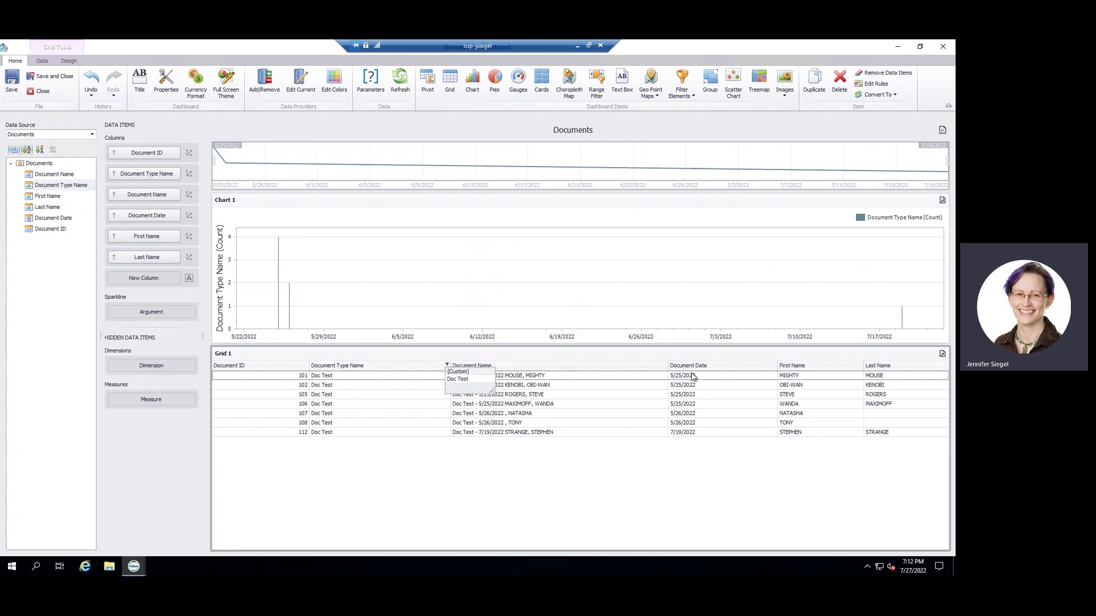
pyautogui.click(663, 367)
pyautogui.click(664, 366)
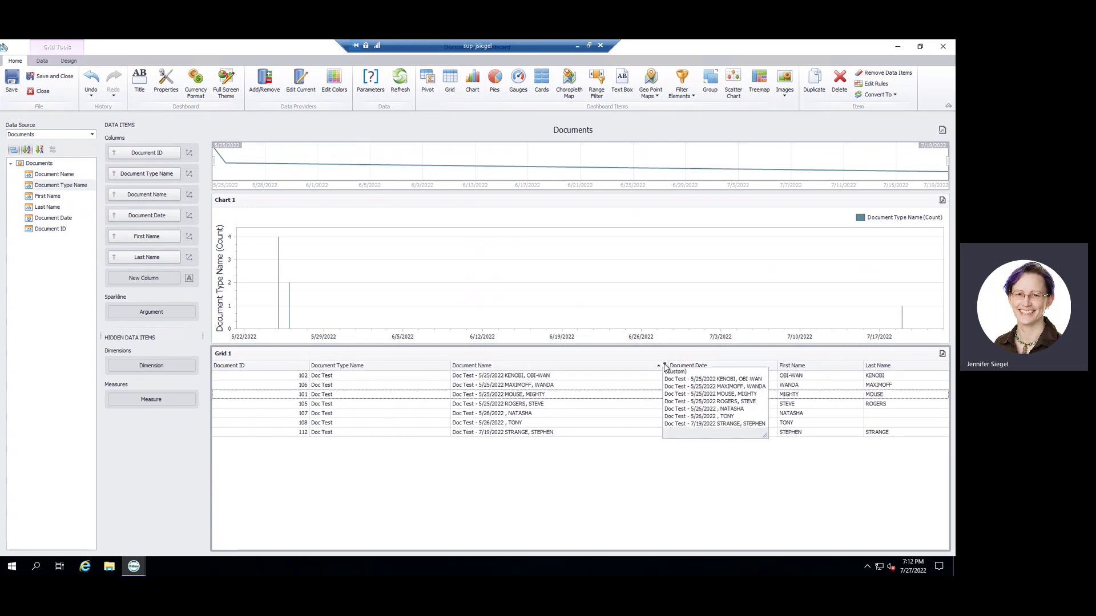
pyautogui.click(701, 417)
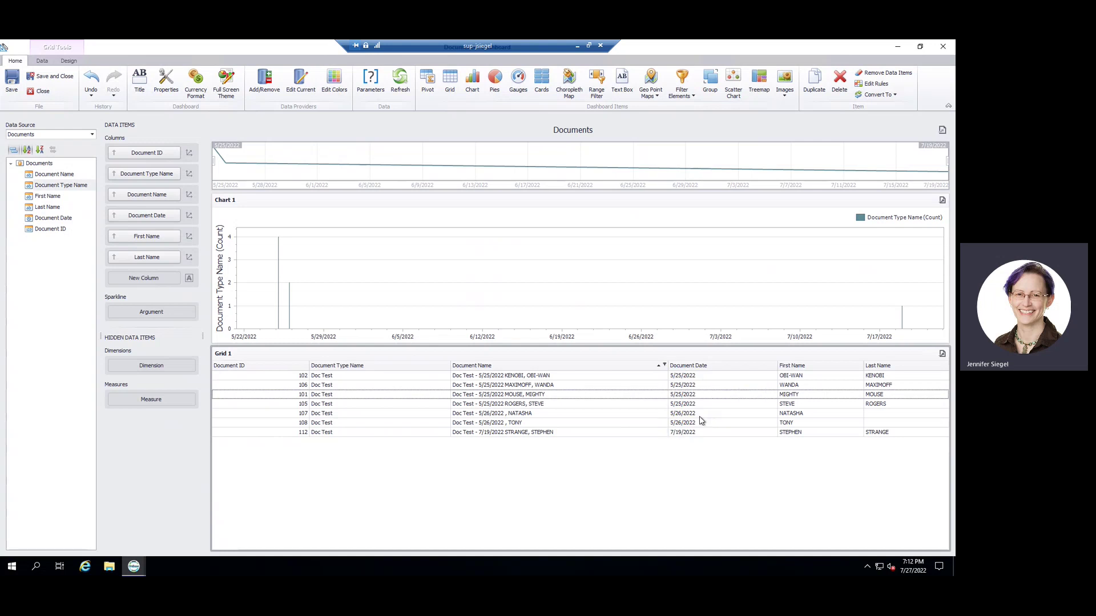
pyautogui.click(665, 368)
pyautogui.click(667, 374)
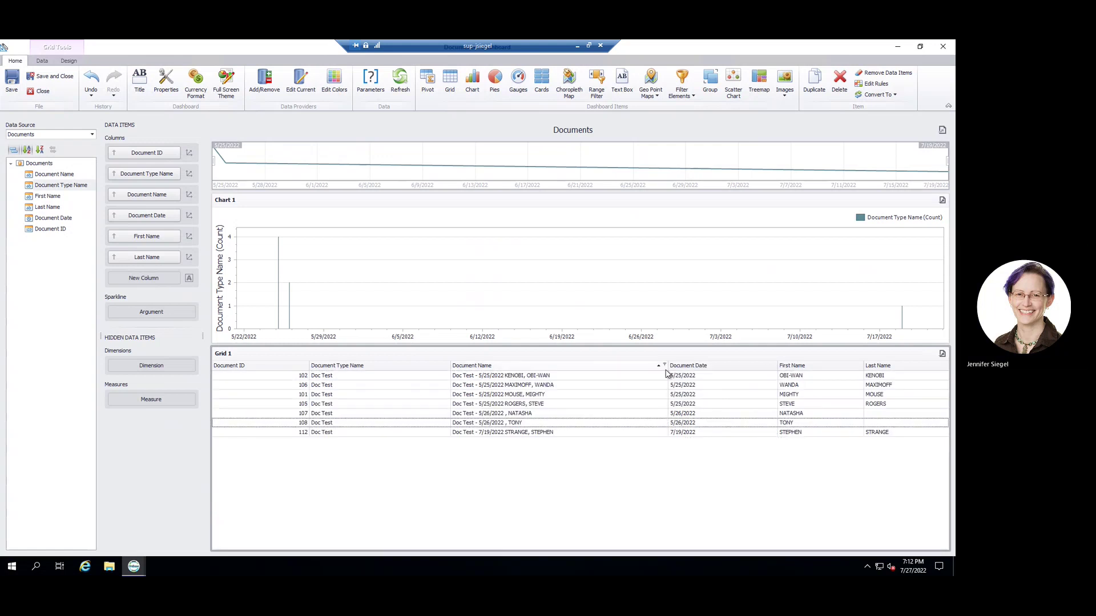
# Step: Sort the grid by Document Type Name and Document Date, and switch the Document ID order to descending and back to ascending
pyautogui.click(387, 366)
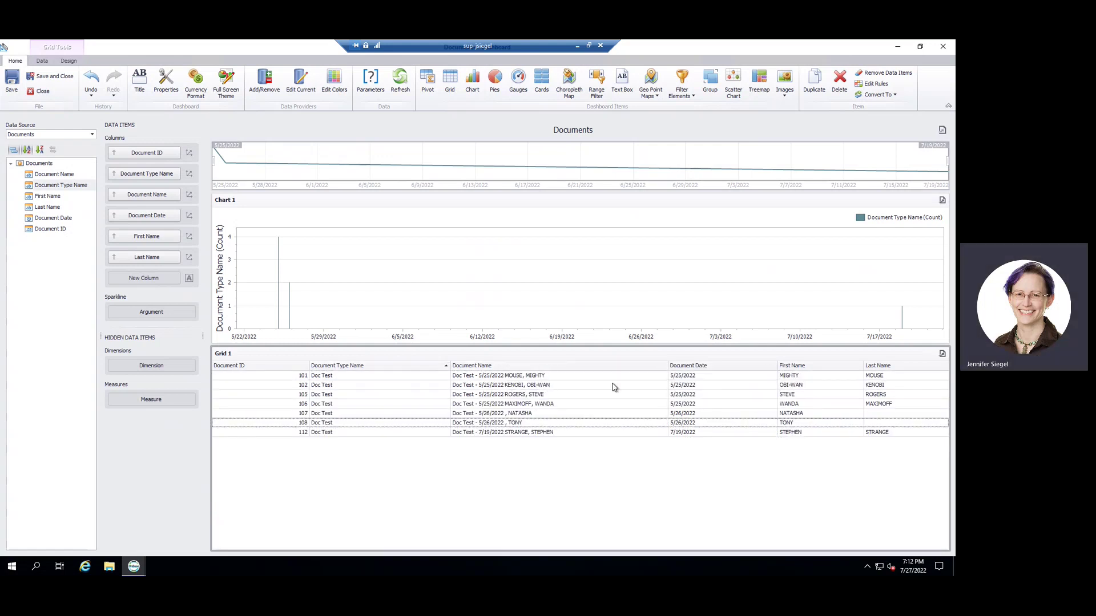
pyautogui.click(711, 368)
pyautogui.click(114, 156)
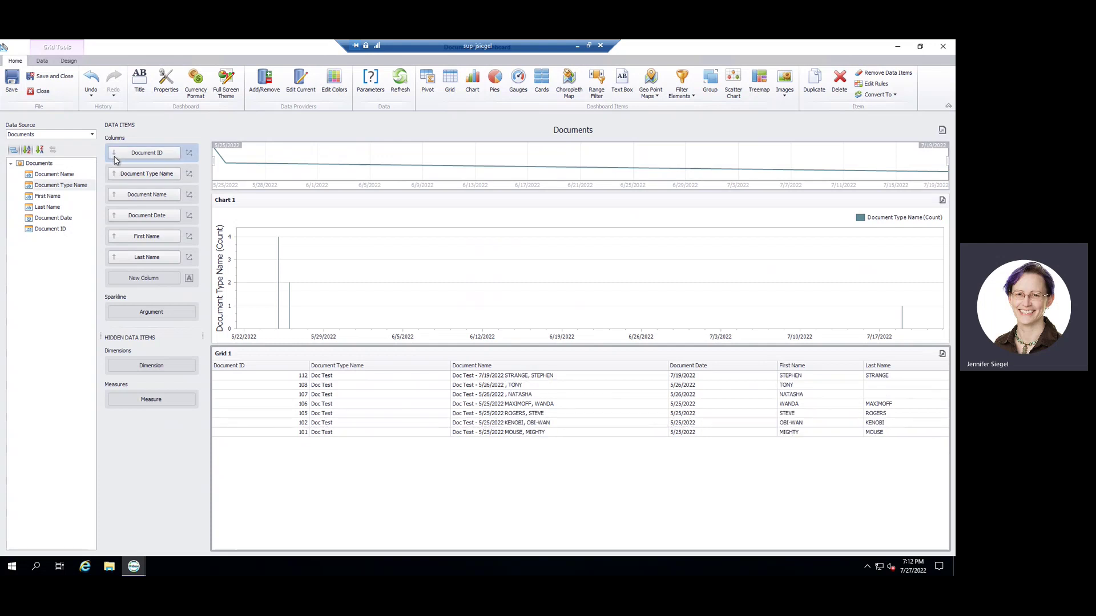
pyautogui.click(115, 158)
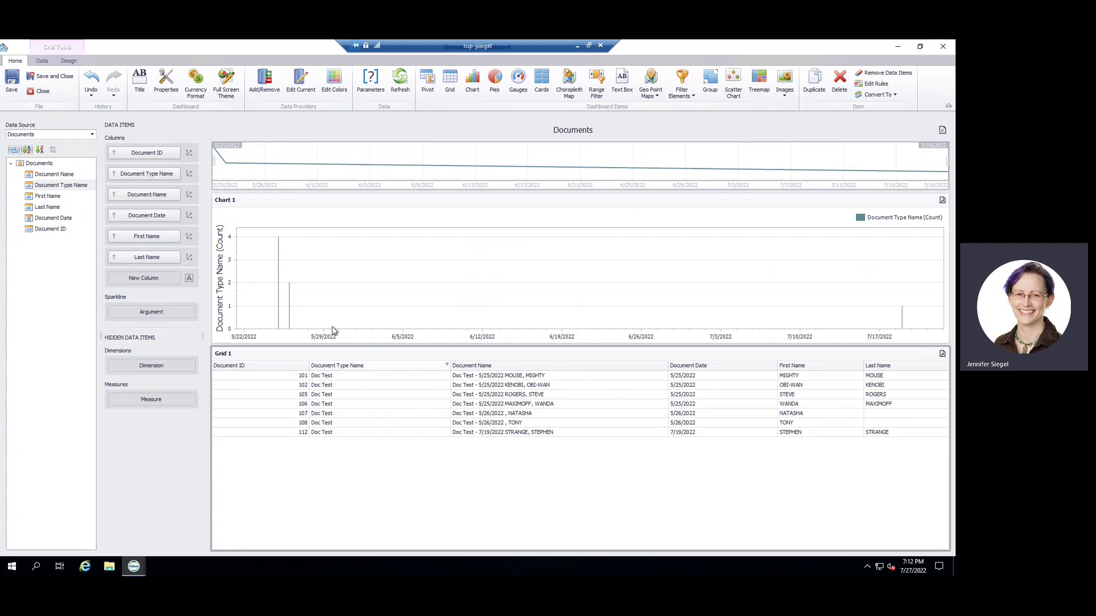
# Step: Save and close the dashboard design, and open the Documents dashboard from the gallery
pyautogui.click(41, 76)
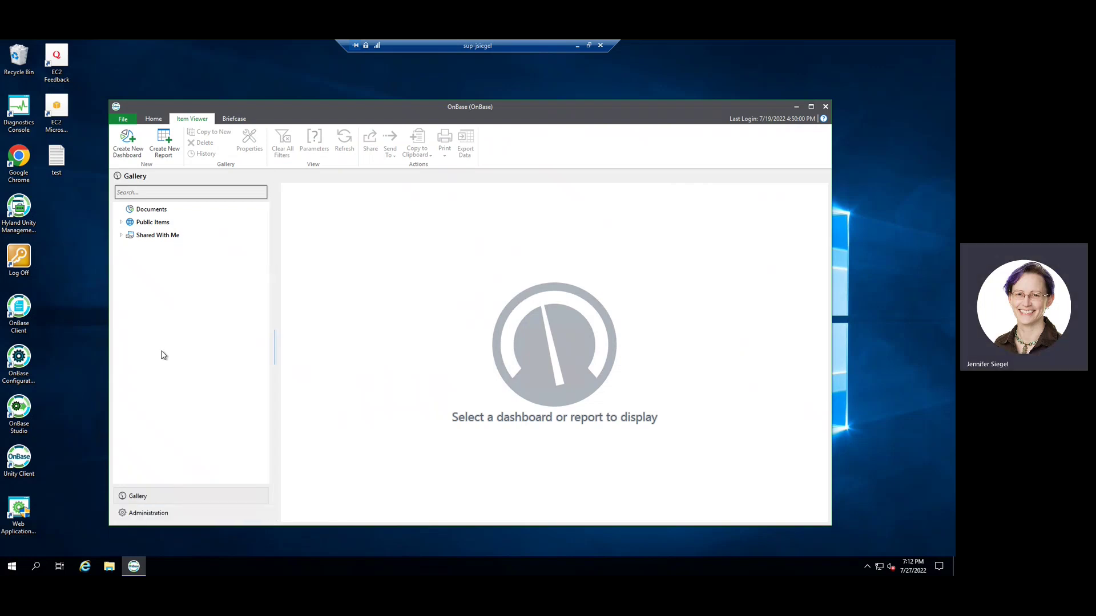
pyautogui.rightClick(149, 261)
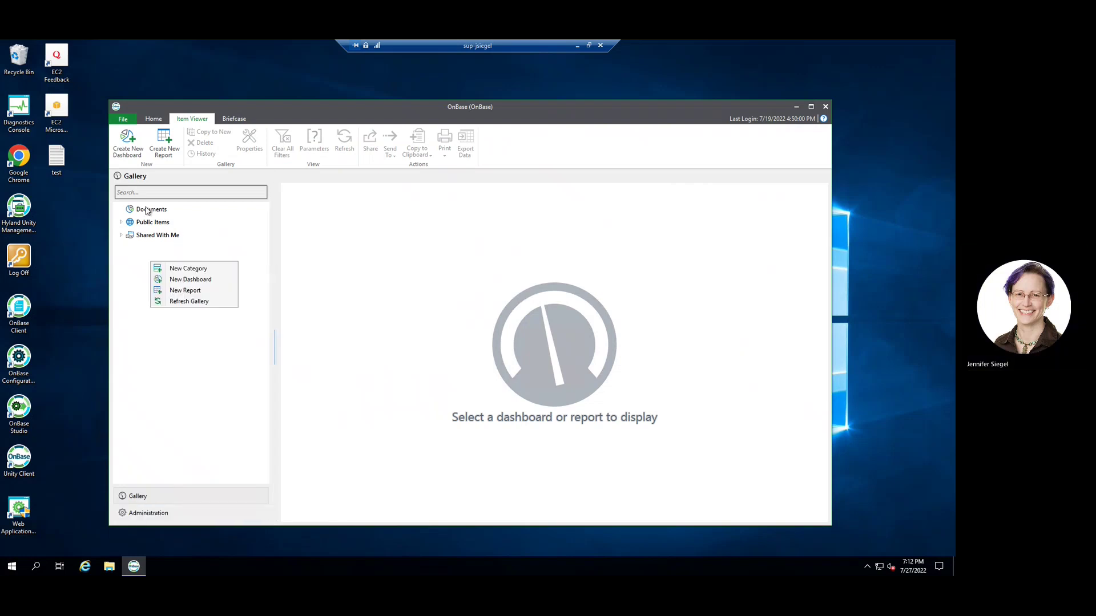
pyautogui.click(147, 211)
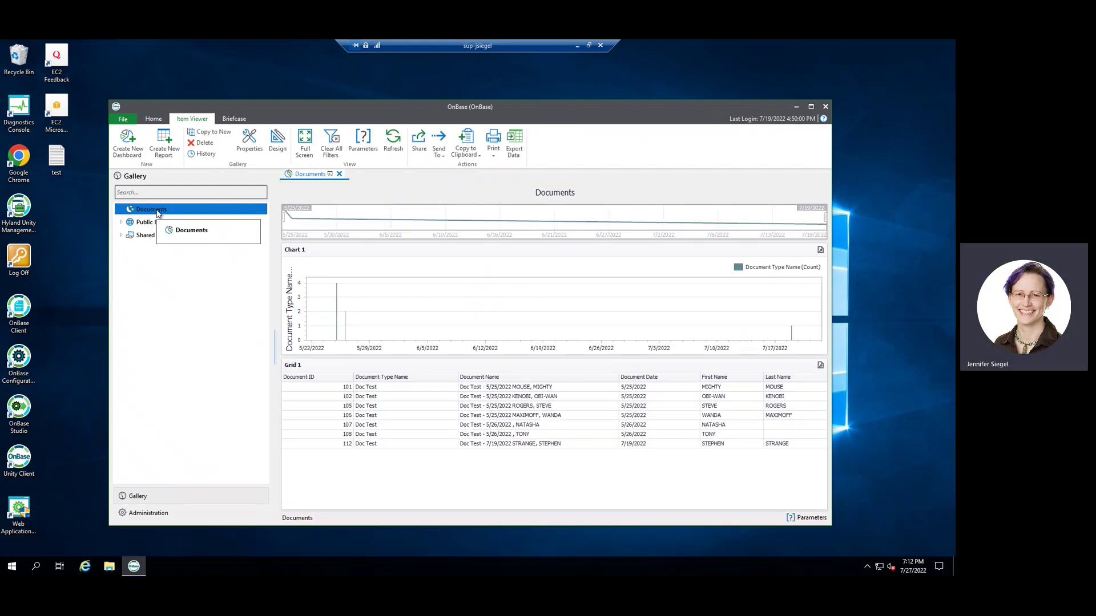
# Step: Review who the Documents dashboard is shared with and their access levels, leaving the sharing settings unchanged
pyautogui.click(423, 151)
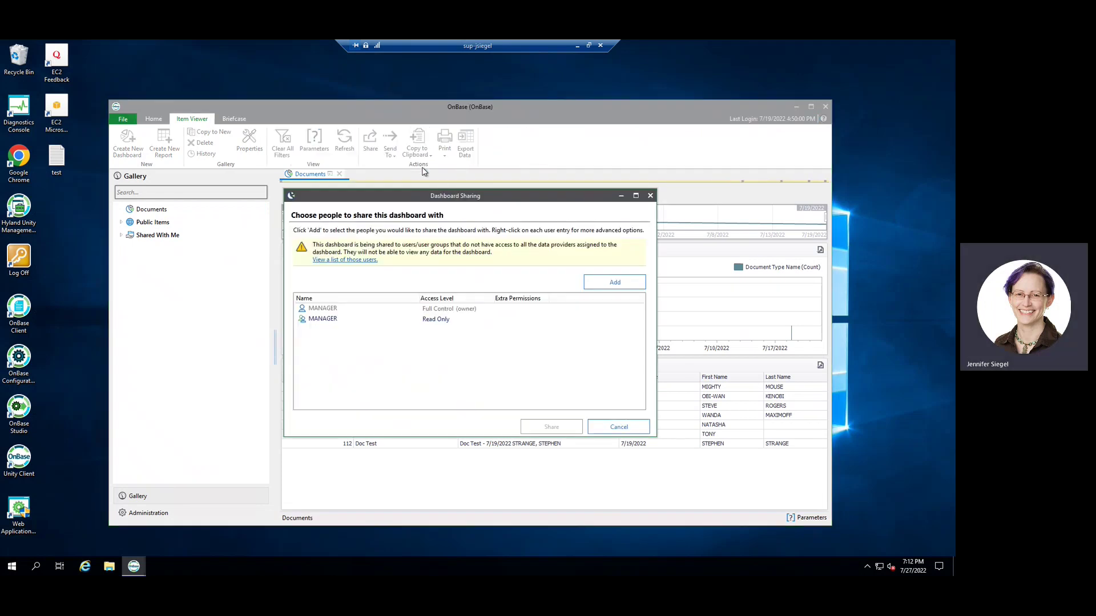
pyautogui.click(612, 428)
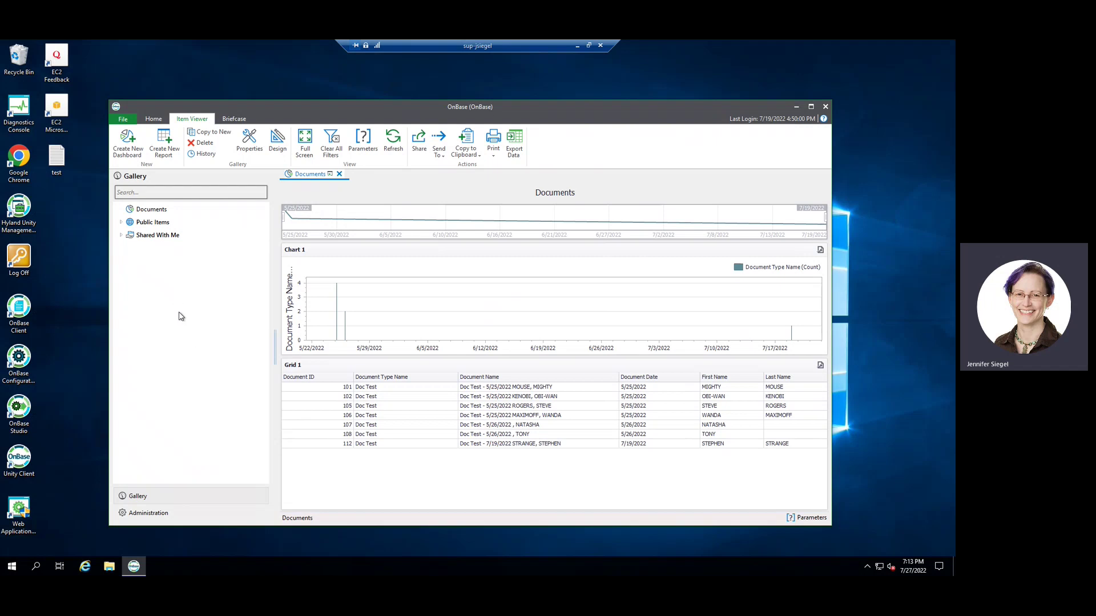
pyautogui.click(239, 239)
# Step: Search the gallery for "heat" and open the heat map test dashboard in a maximized window
pyautogui.click(161, 193)
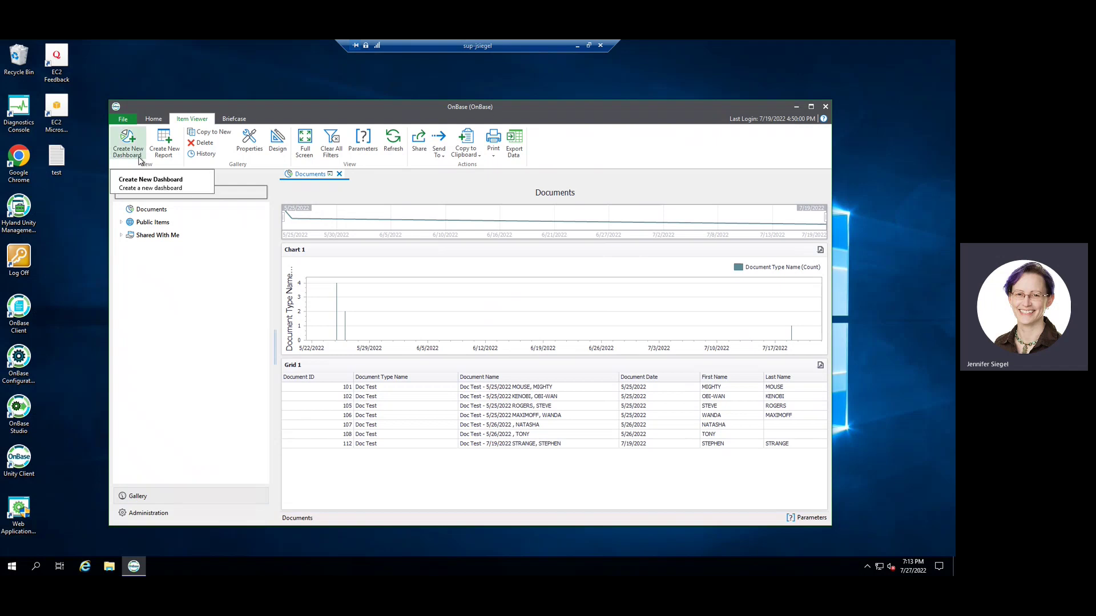
pyautogui.write('heat')
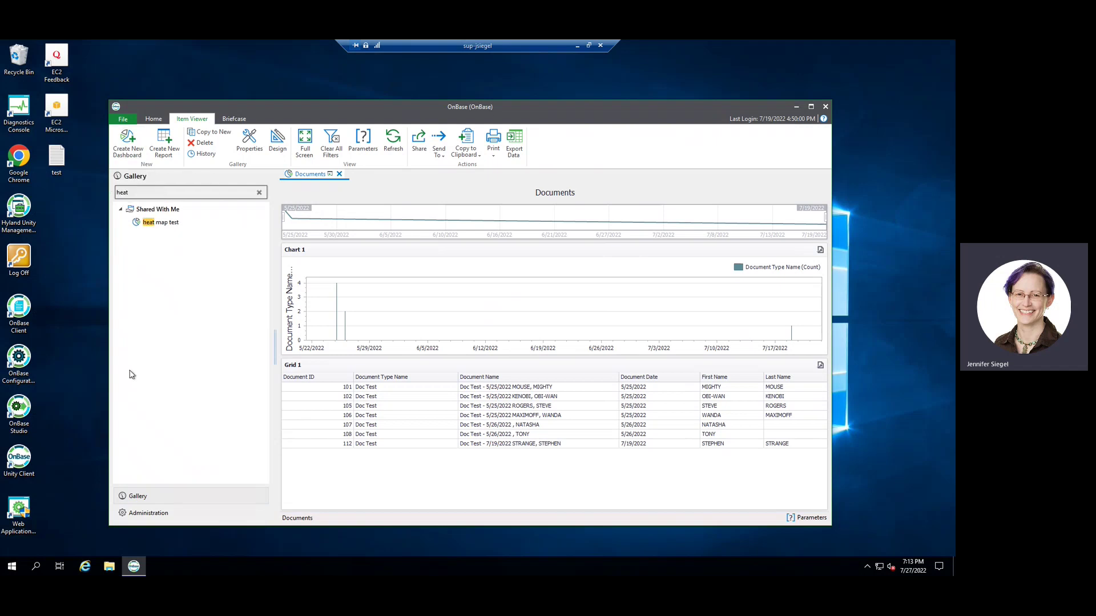
pyautogui.doubleClick(164, 227)
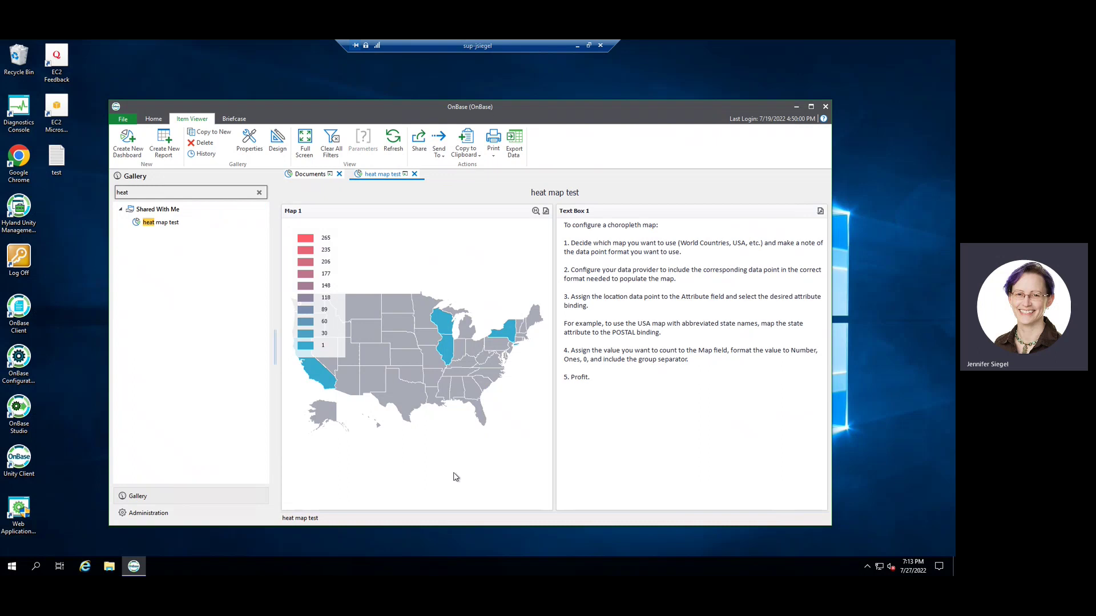
pyautogui.click(811, 108)
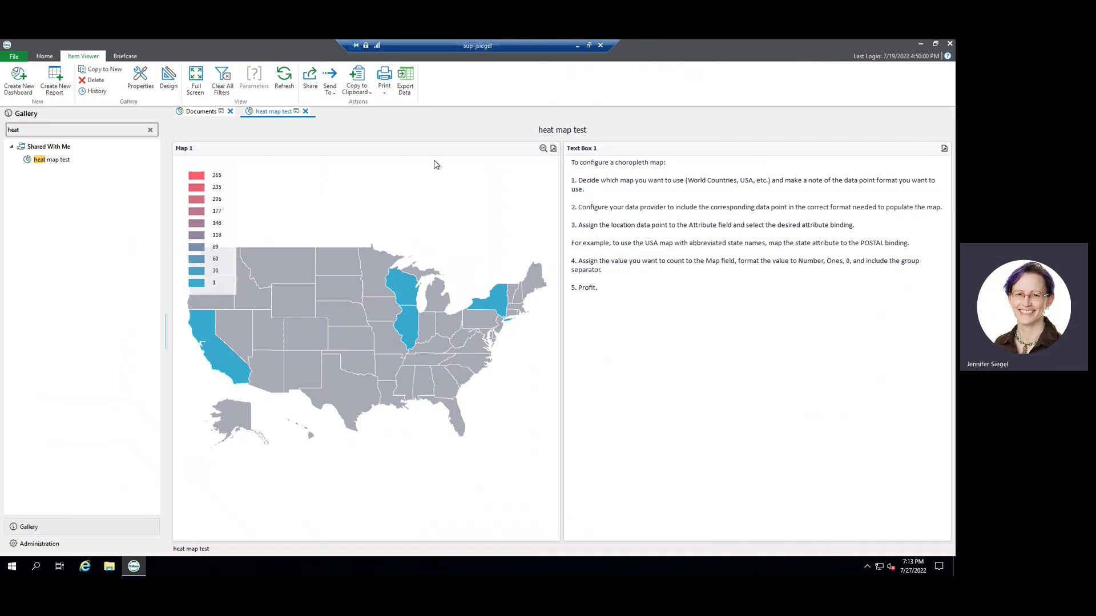
# Step: Open the heat map test dashboard for design and add a grid with state as its column
pyautogui.click(168, 77)
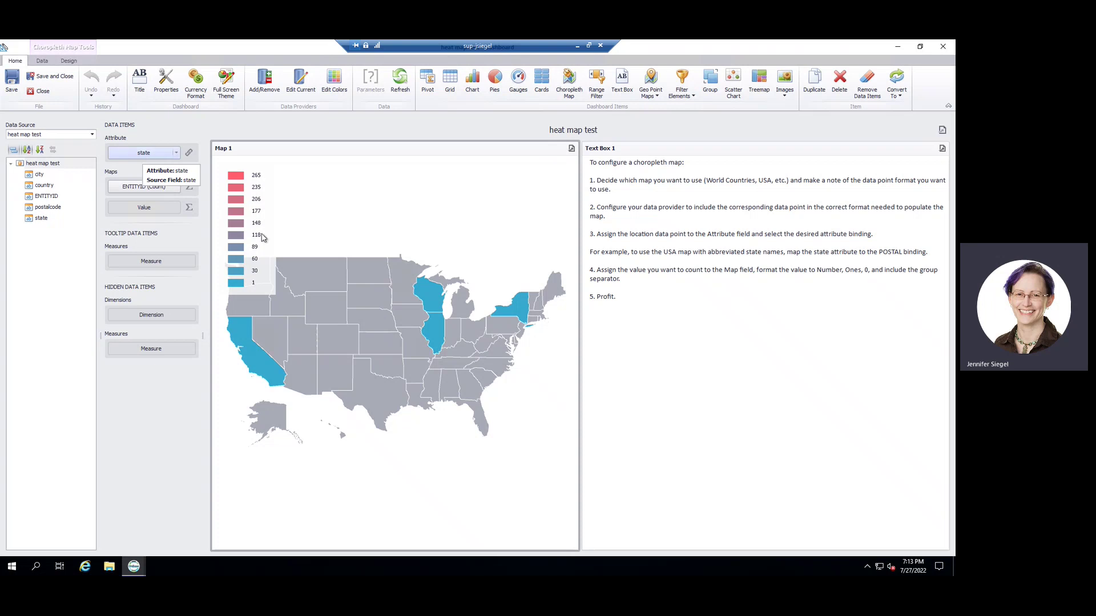
pyautogui.click(450, 83)
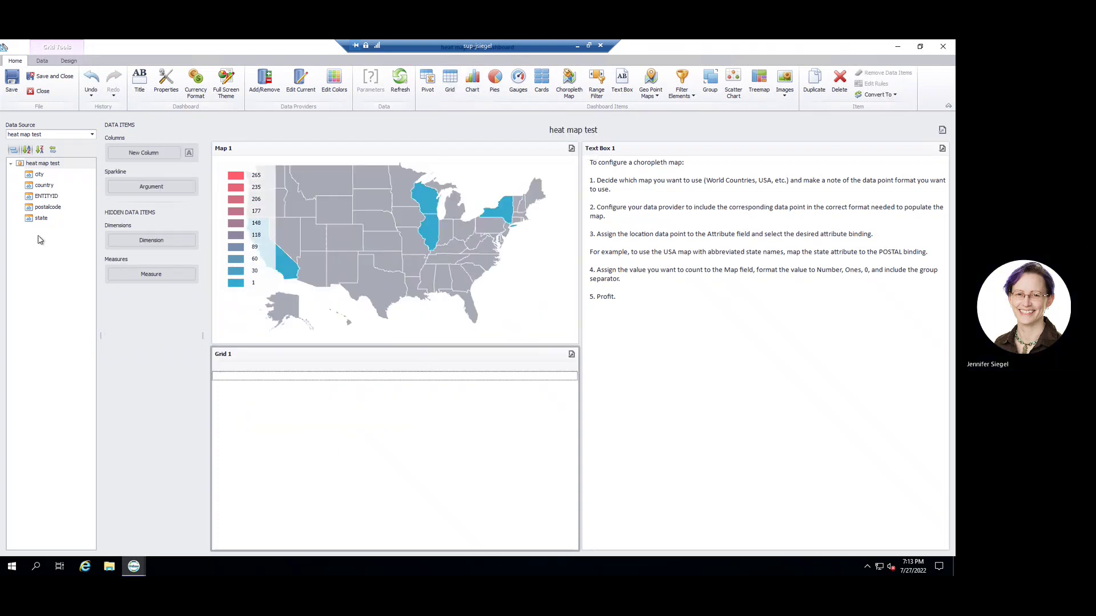
pyautogui.moveTo(36, 222); pyautogui.dragTo(139, 157)
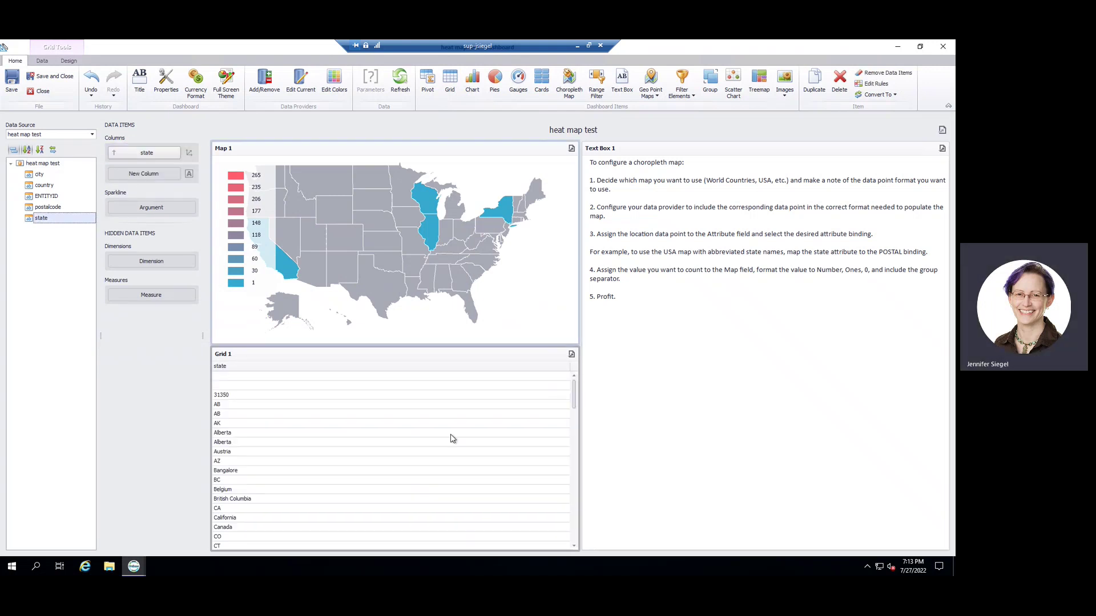
pyautogui.moveTo(575, 393); pyautogui.dragTo(568, 361)
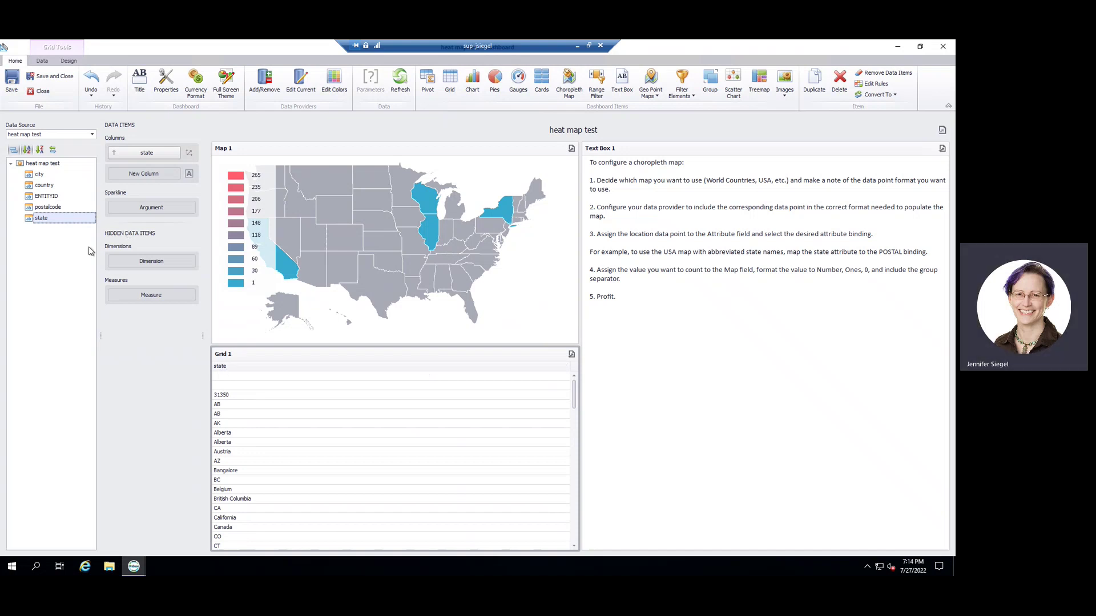
# Step: Bind the state attribute of the choropleth map to the POSTAL data member
pyautogui.click(244, 166)
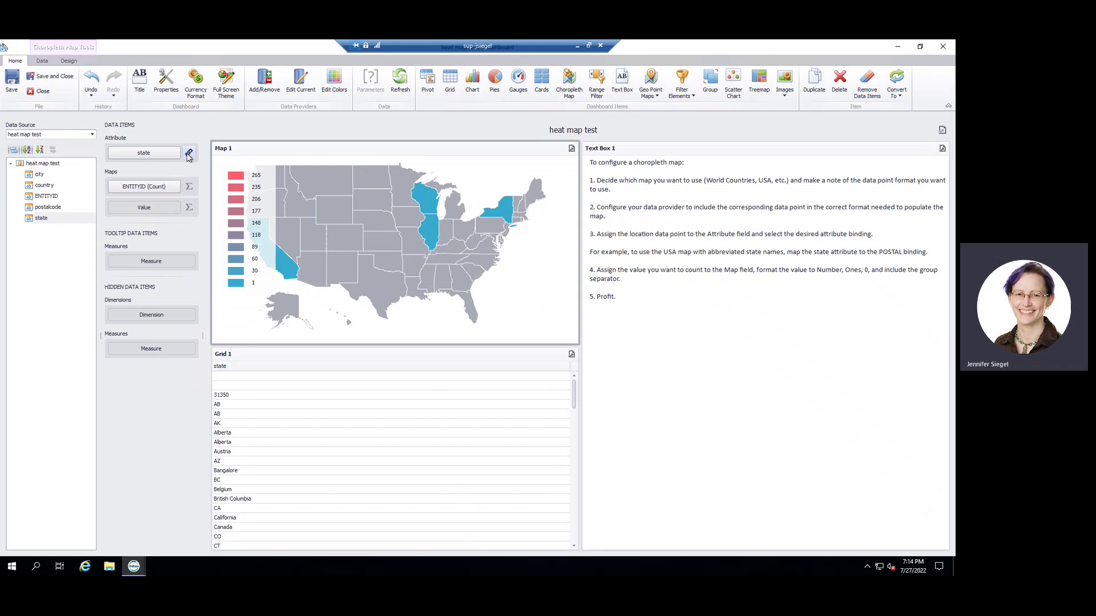
pyautogui.click(188, 154)
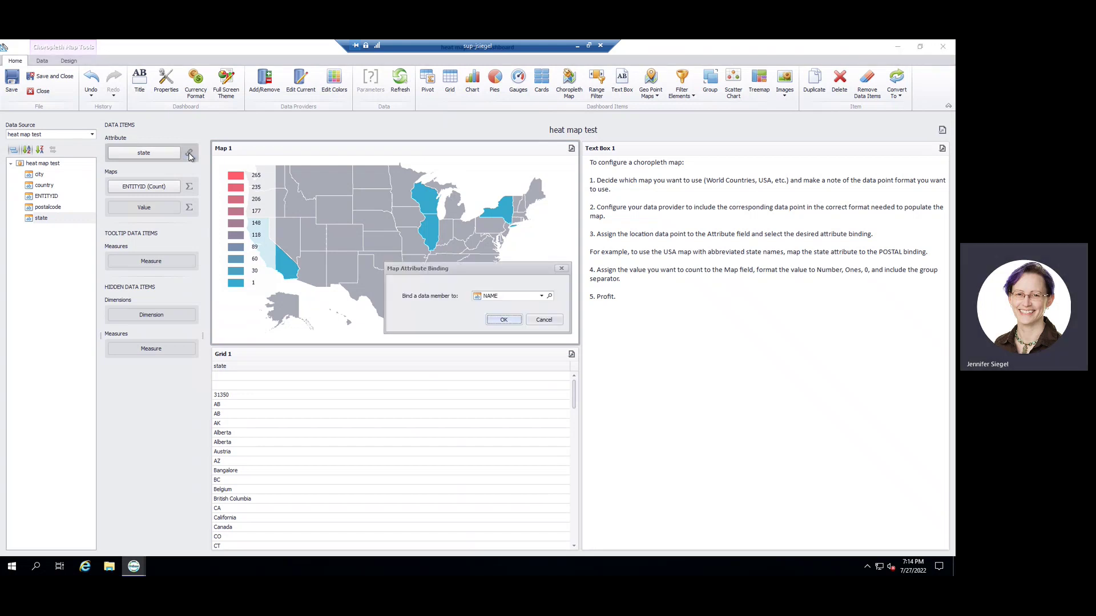
pyautogui.click(541, 297)
pyautogui.scroll(-2, 536, 322)
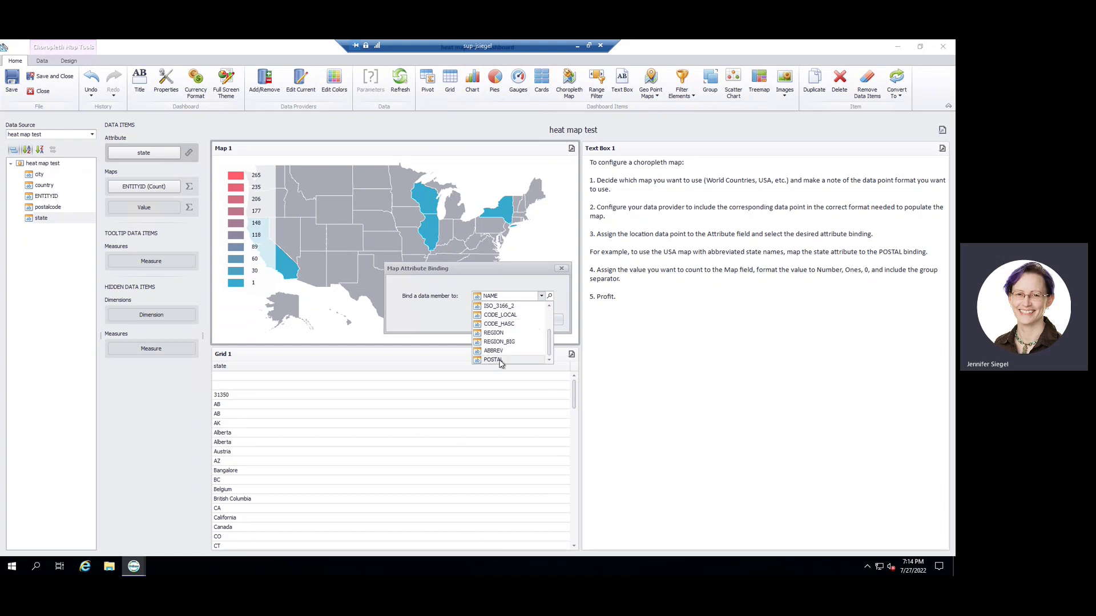
pyautogui.click(495, 359)
pyautogui.click(500, 321)
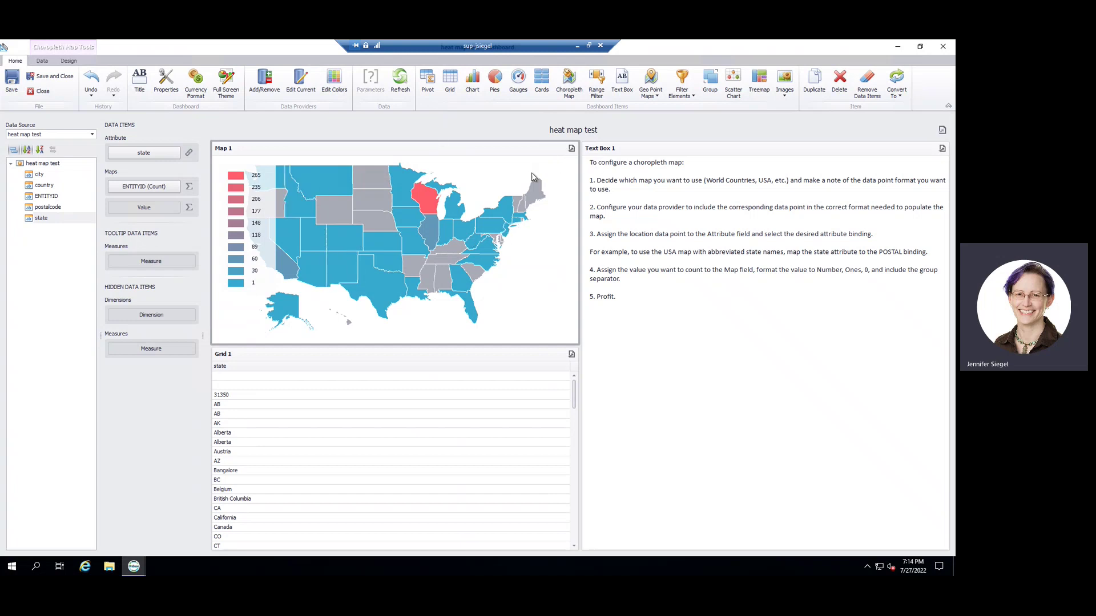
# Step: Review the choropleth map's available item options, including the default map choice, and inspect the ENTITYID count for Texas
pyautogui.rightClick(478, 173)
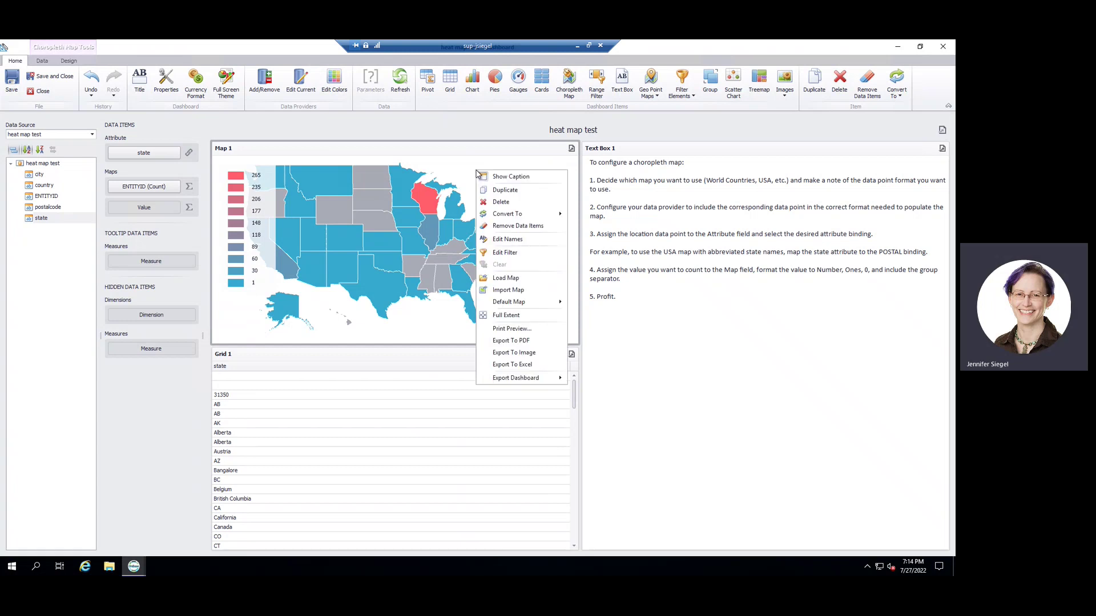
pyautogui.moveTo(533, 306)
pyautogui.click(421, 325)
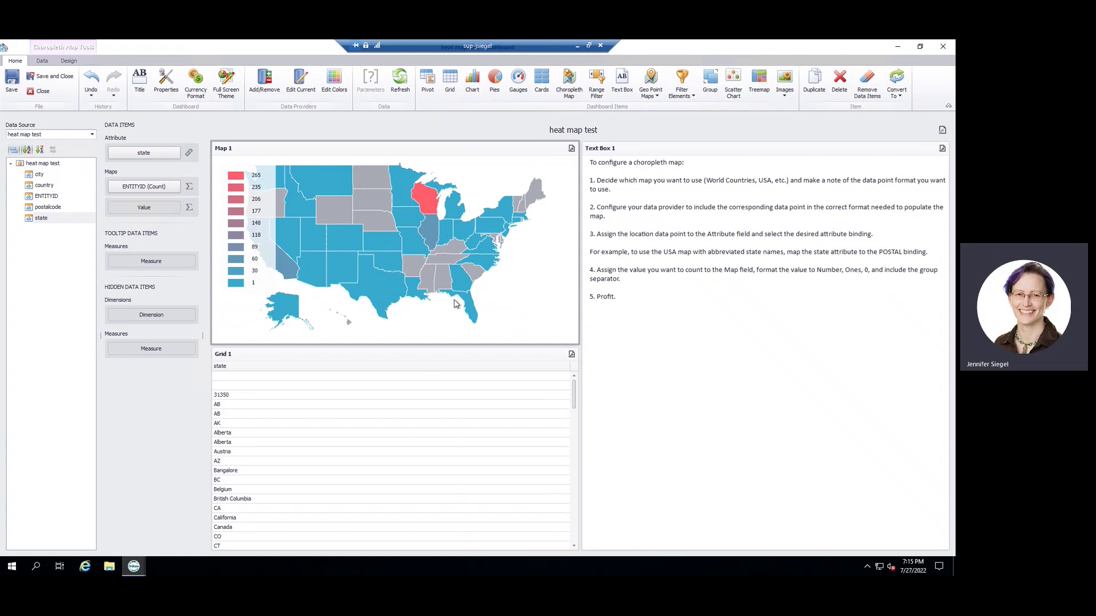
pyautogui.moveTo(390, 290)
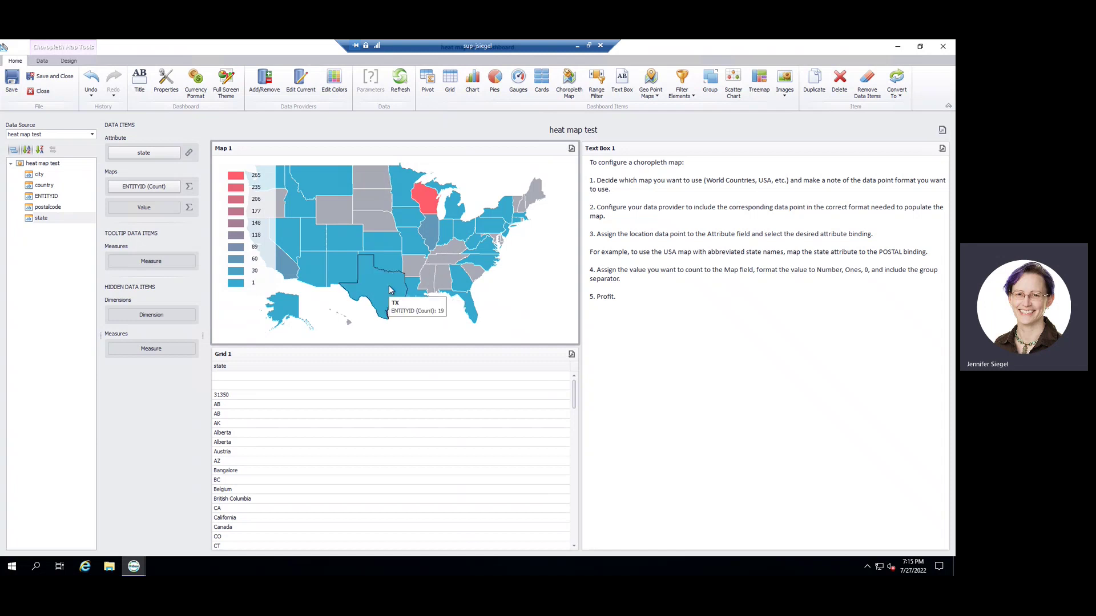
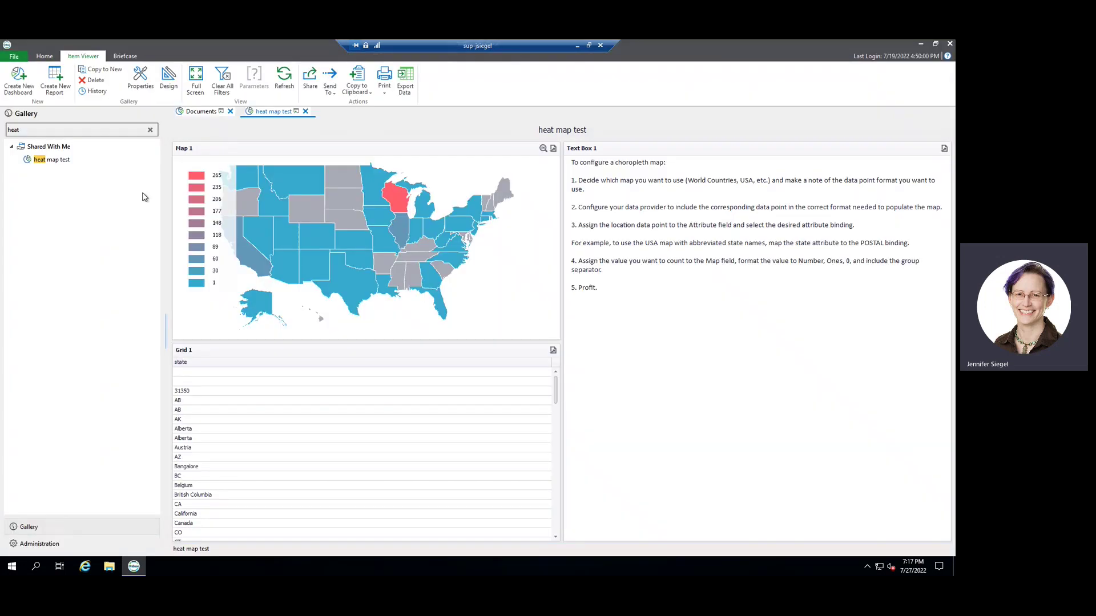
# Step: Clear the gallery search and expand Shared With Me and its Naviant Reporting Bundle
pyautogui.click(150, 130)
pyautogui.click(18, 172)
pyautogui.click(16, 173)
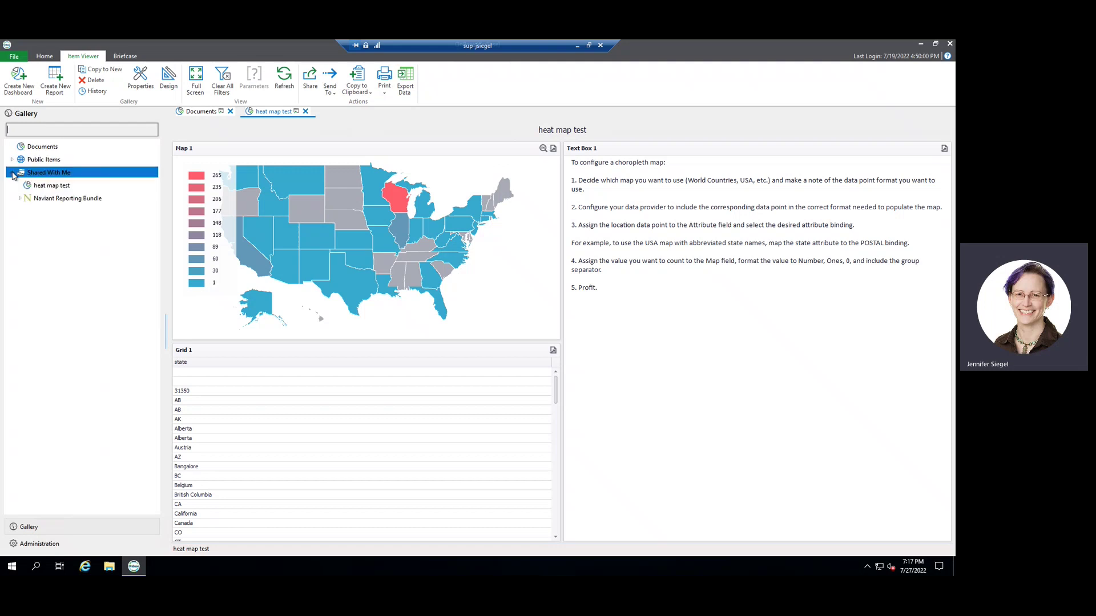
pyautogui.doubleClick(21, 199)
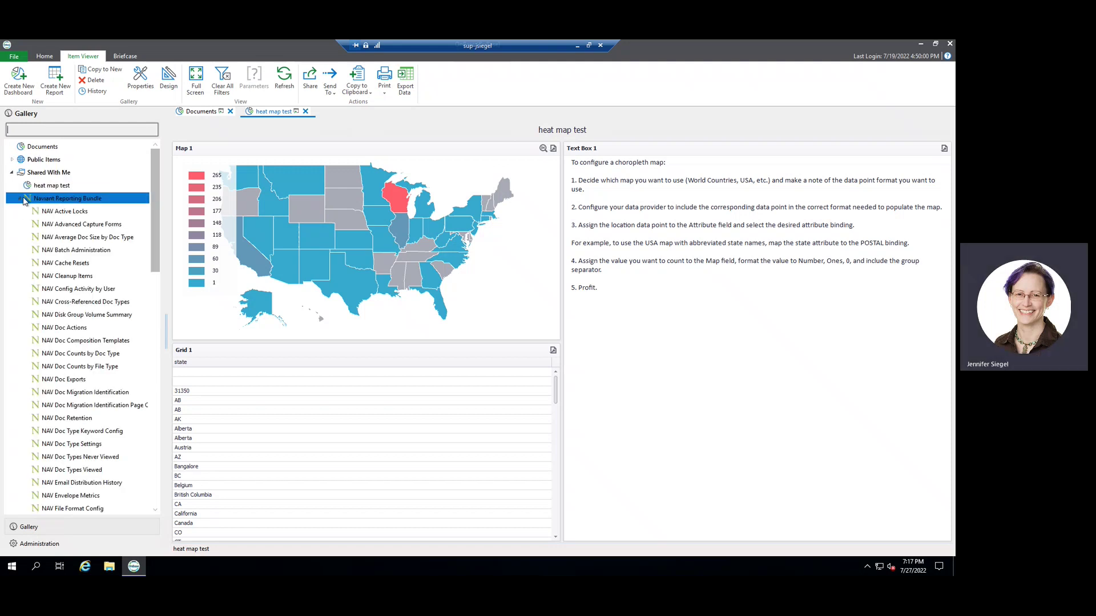
# Step: Look through the Naviant Reporting Bundle's items, reading the descriptions of NAV Cross-Referenced Doc Types and NAV Doc Actions
pyautogui.scroll(-1, 154, 274)
pyautogui.moveTo(154, 274); pyautogui.dragTo(142, 200)
pyautogui.scroll(-1, 143, 200)
pyautogui.click(95, 307)
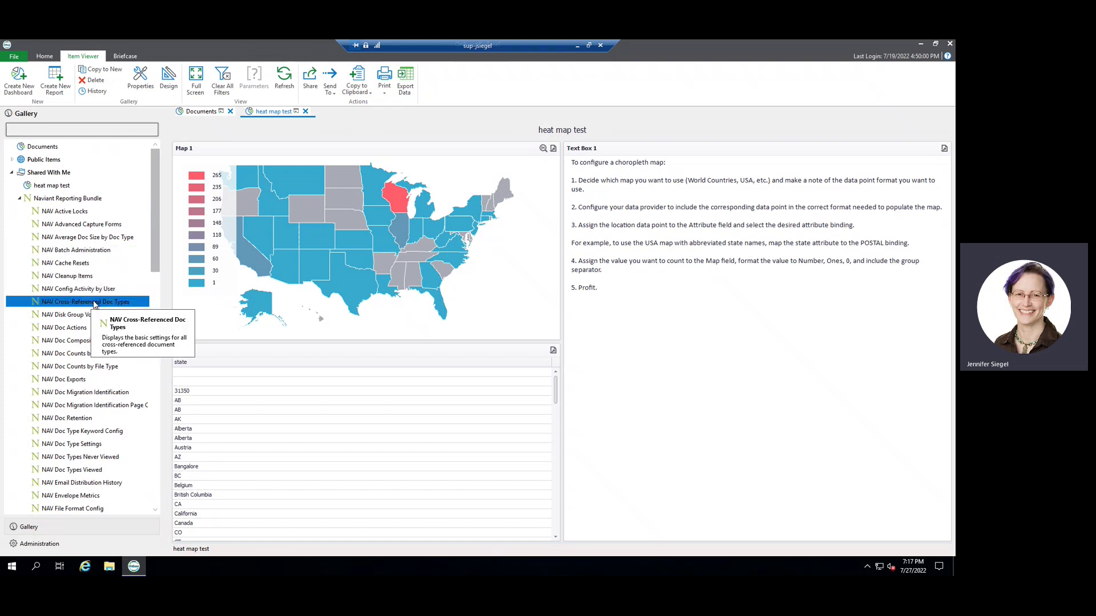
pyautogui.scroll(1, 94, 276)
pyautogui.click(97, 250)
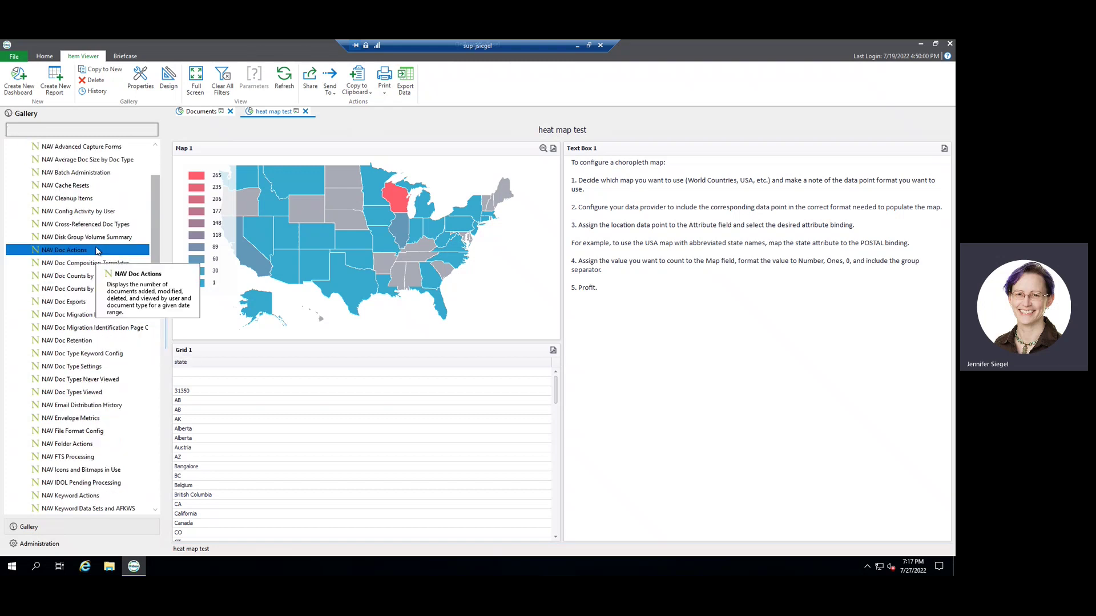
pyautogui.click(51, 129)
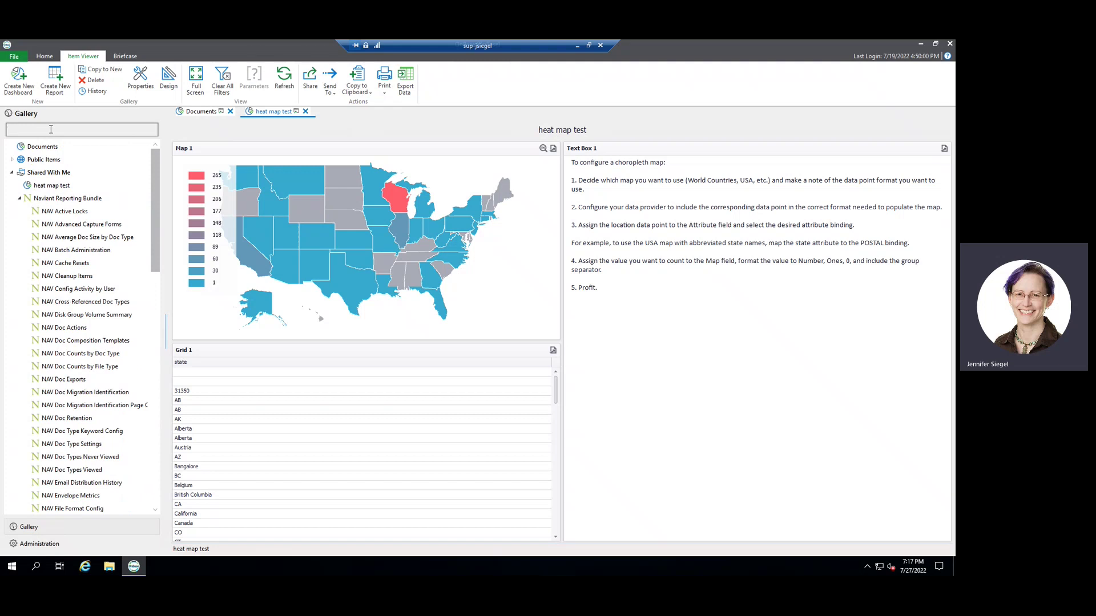
# Step: Search the gallery for "email" and open the NAV Email Distribution History dashboard
pyautogui.write('email')
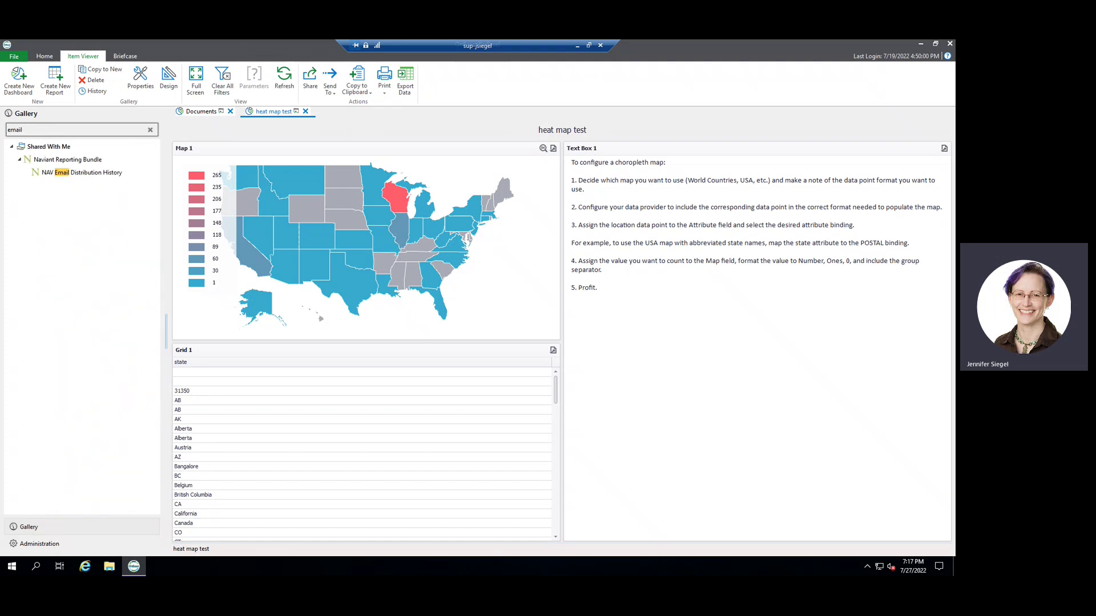
pyautogui.doubleClick(75, 173)
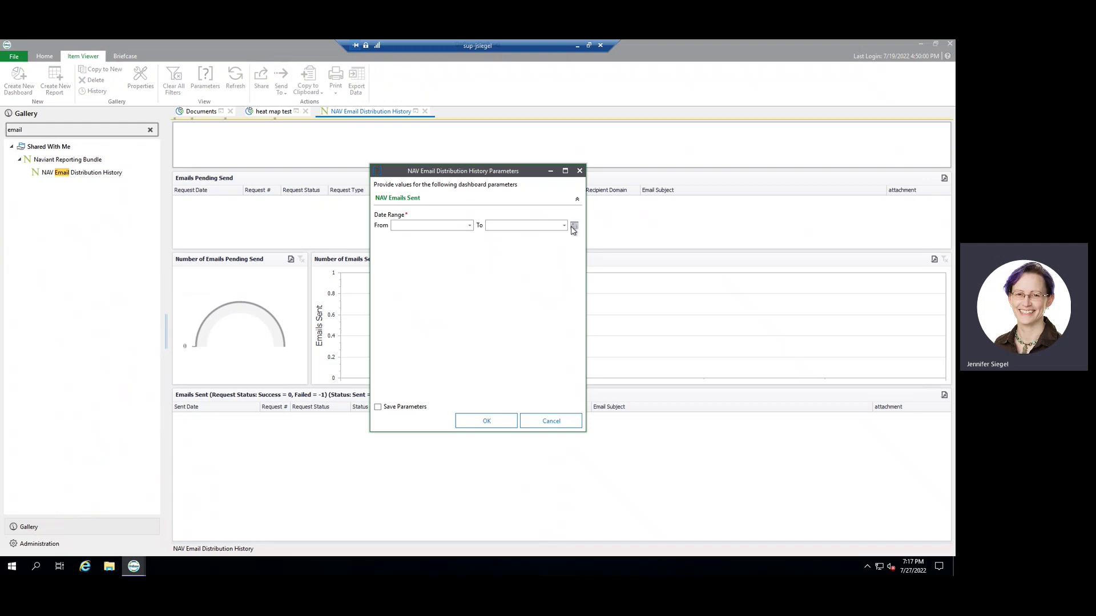
# Step: Set the NAV Emails Sent date range to the specific years 2021 through 2022 and run the dashboard
pyautogui.click(574, 227)
pyautogui.click(619, 244)
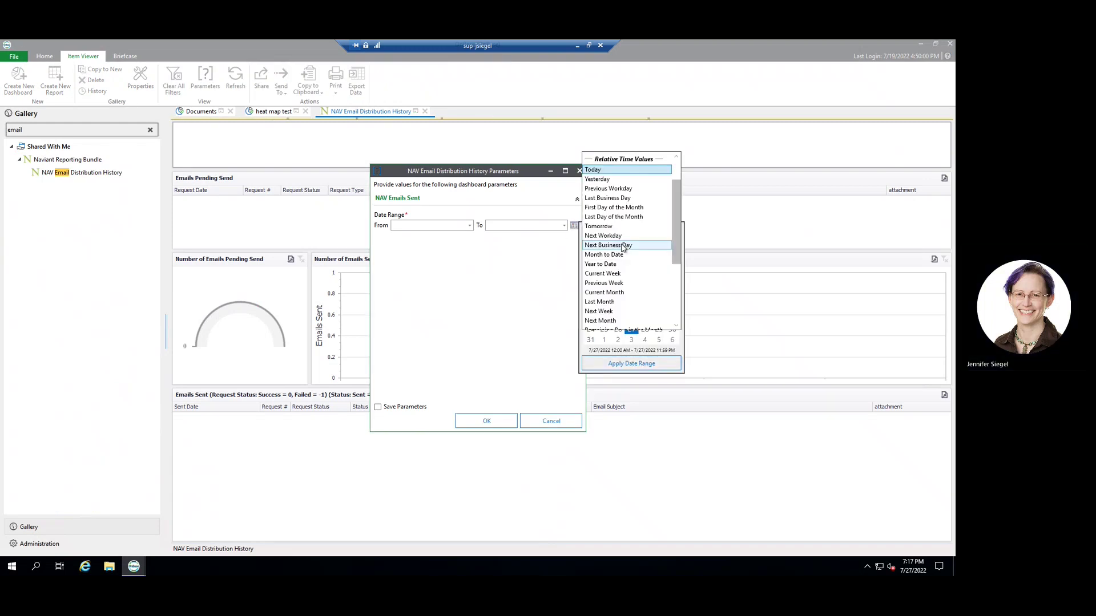
pyautogui.scroll(-2, 622, 250)
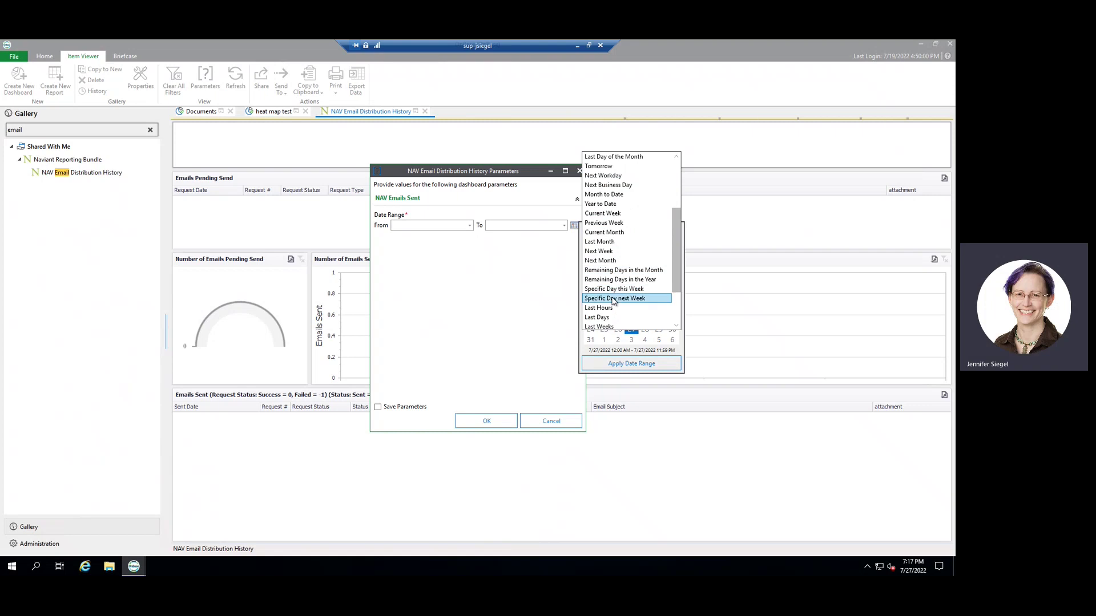
pyautogui.scroll(3, 614, 279)
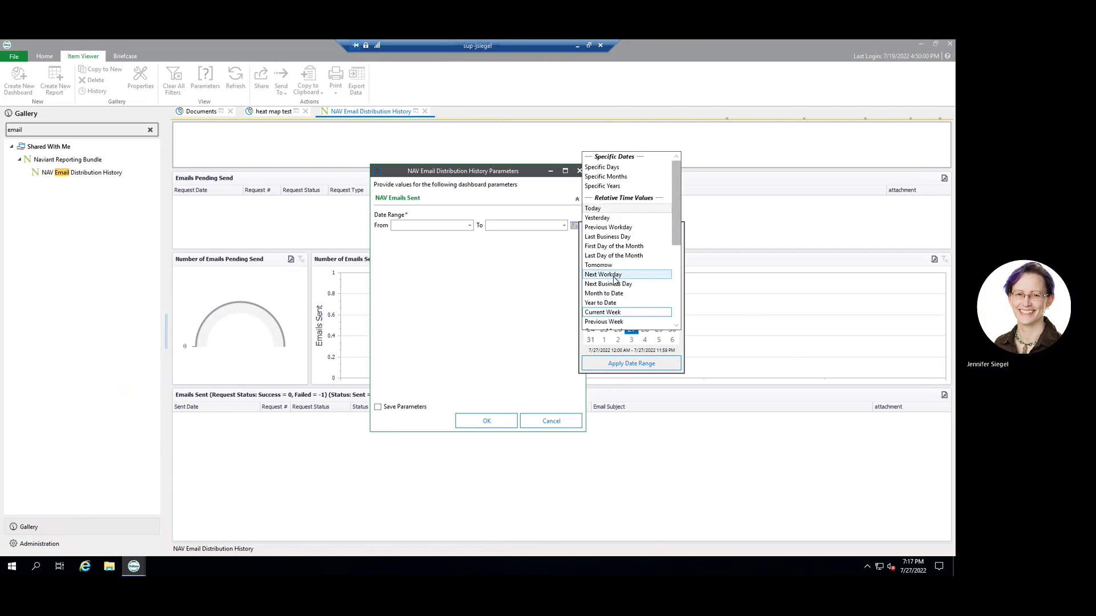
pyautogui.click(607, 186)
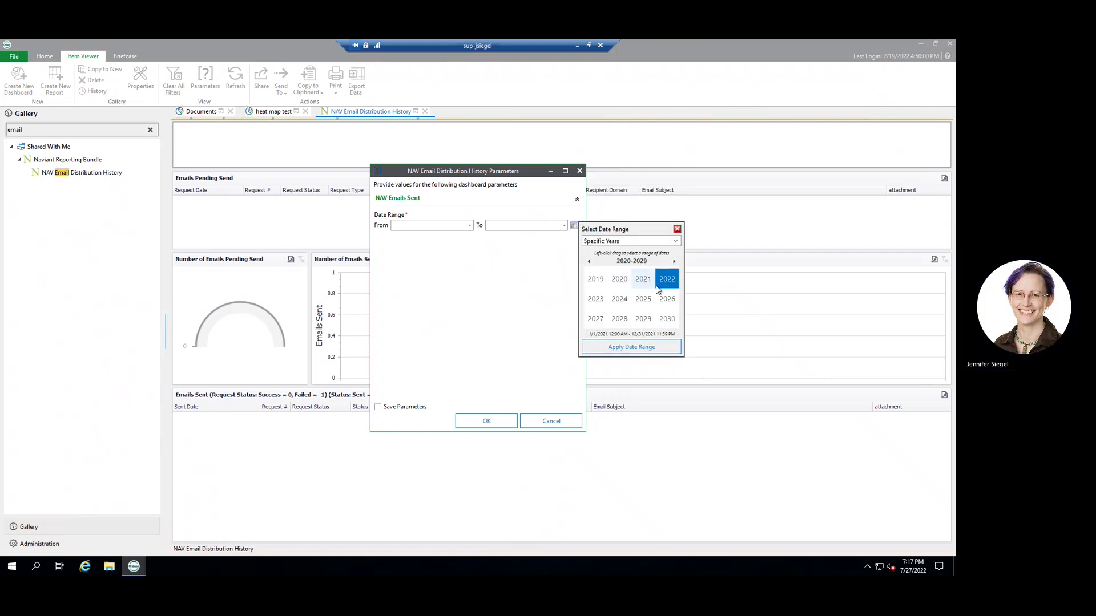
pyautogui.click(644, 281)
pyautogui.keyDown('shift'); pyautogui.click(668, 280); pyautogui.keyUp('shift')
pyautogui.click(650, 347)
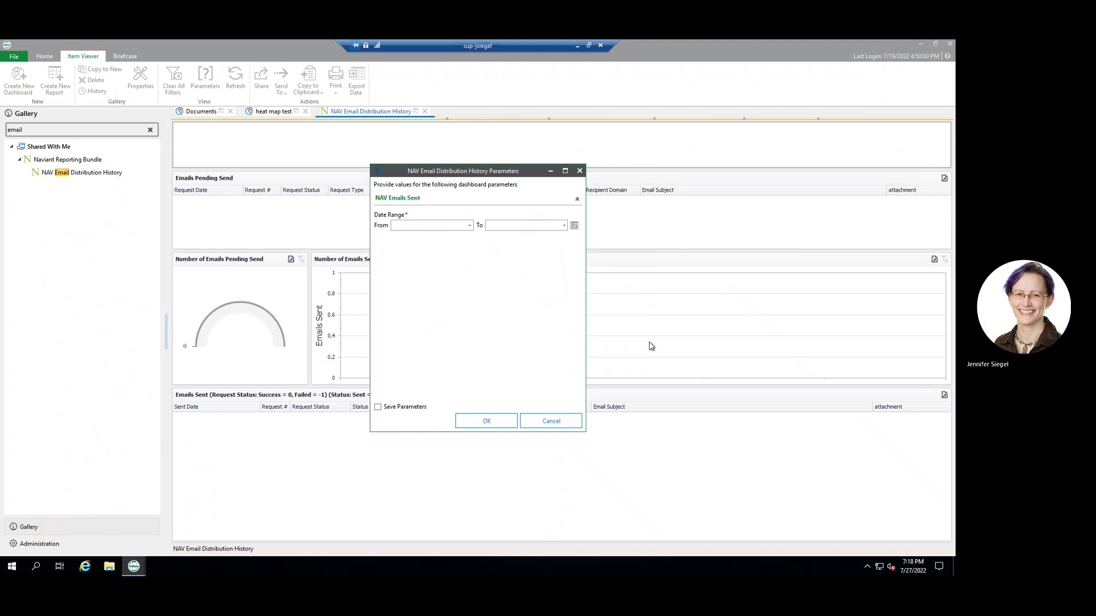
pyautogui.click(481, 421)
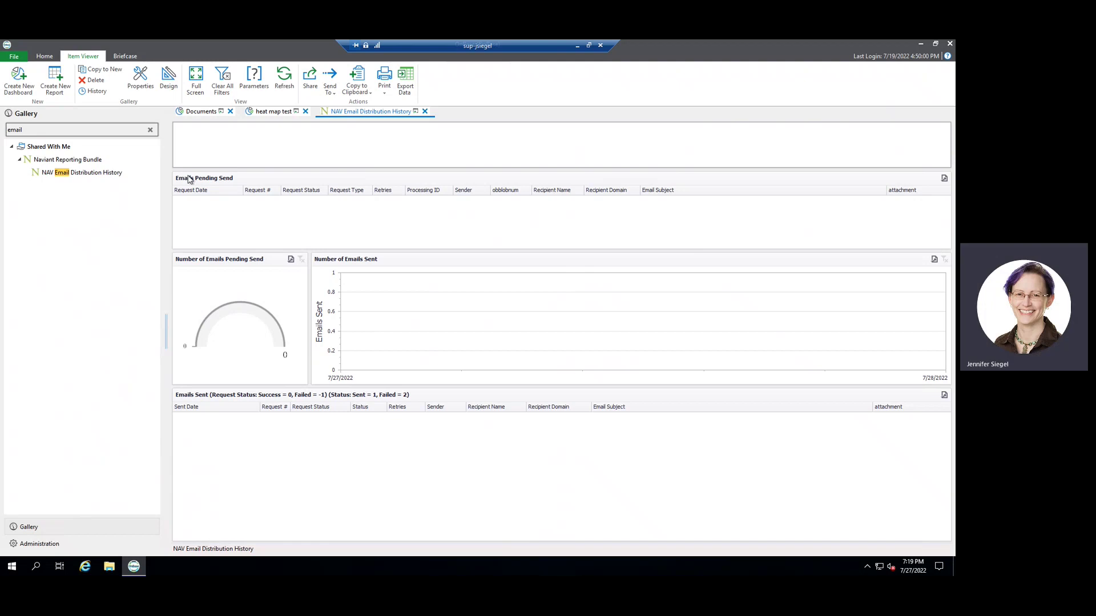
# Step: Close the NAV Email Distribution History dashboard and clear the gallery search, expanding Shared With Me to list the full bundle
pyautogui.click(424, 111)
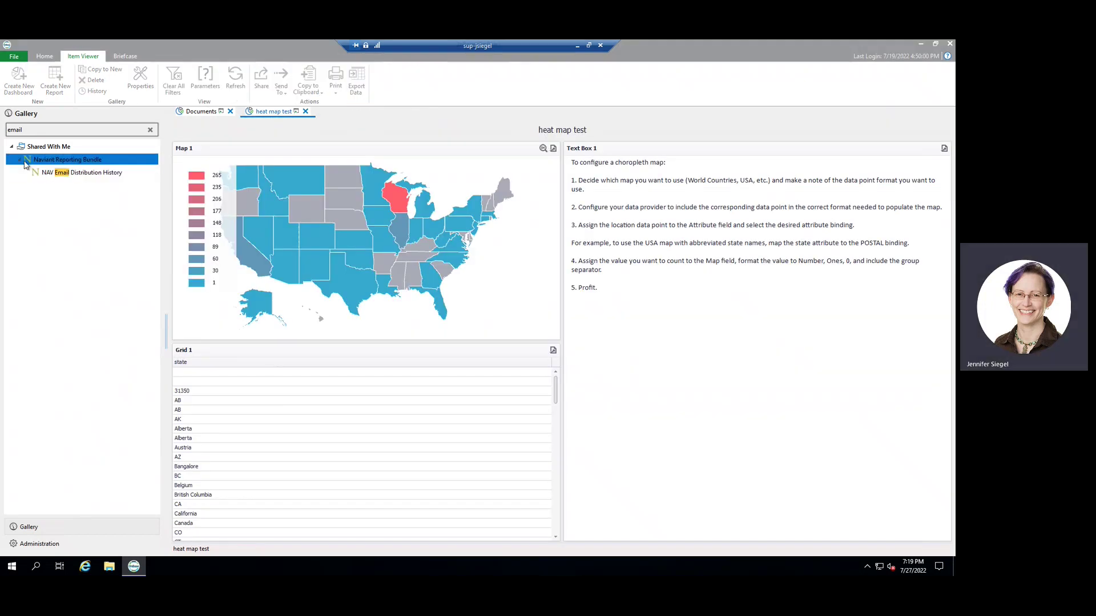
pyautogui.click(150, 130)
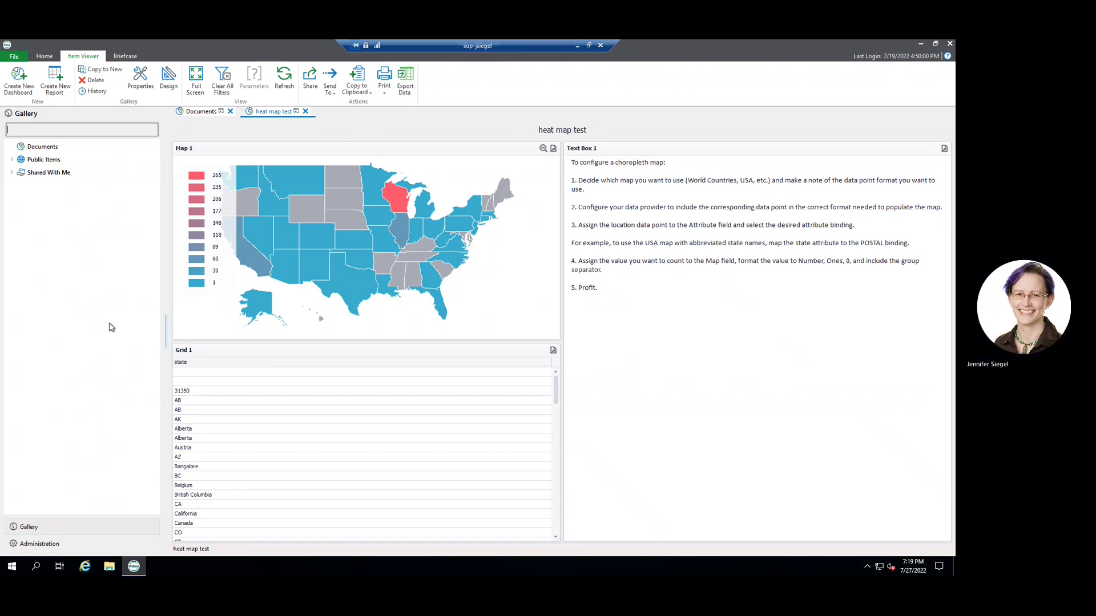
pyautogui.click(14, 176)
pyautogui.click(12, 174)
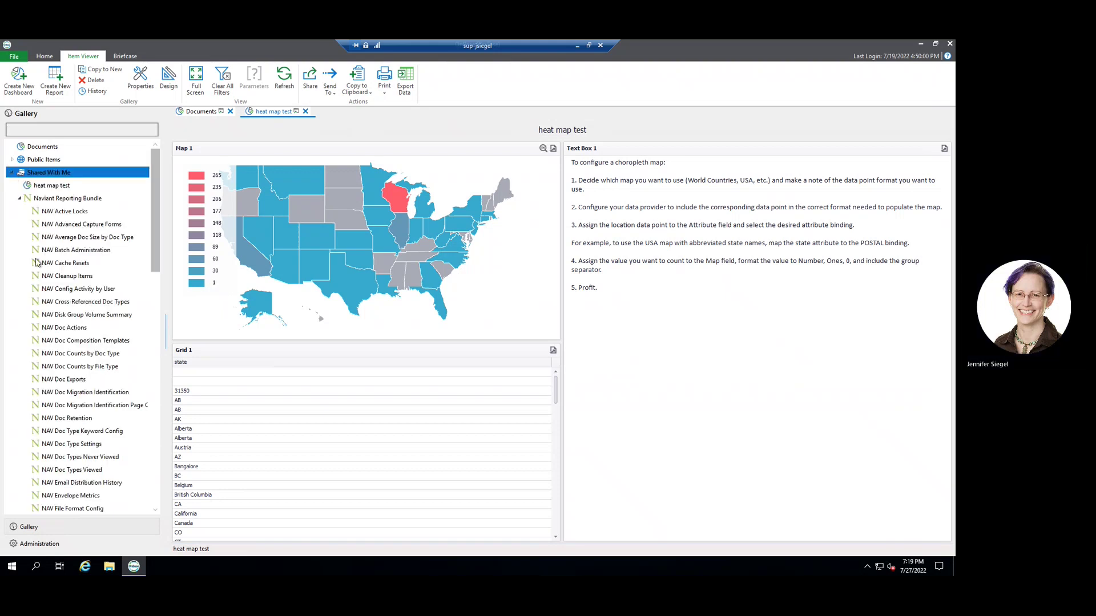
# Step: Look through the rest of the Naviant Reporting Bundle's items, reading the description of NAV Icons and Bitmaps in Use
pyautogui.scroll(-2, 80, 289)
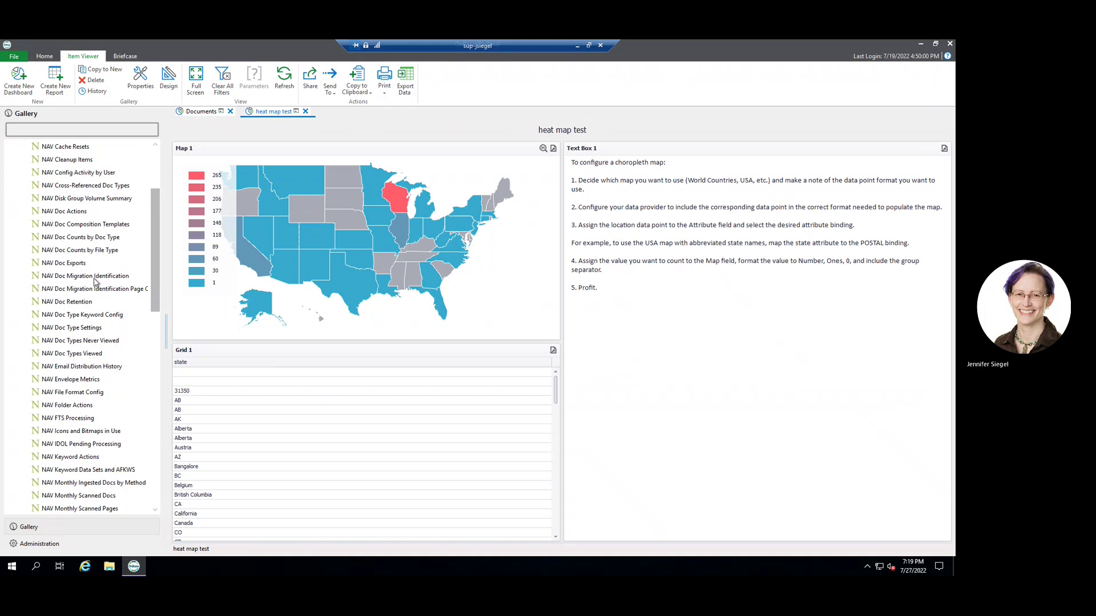
pyautogui.scroll(-4, 81, 289)
pyautogui.scroll(-1, 97, 281)
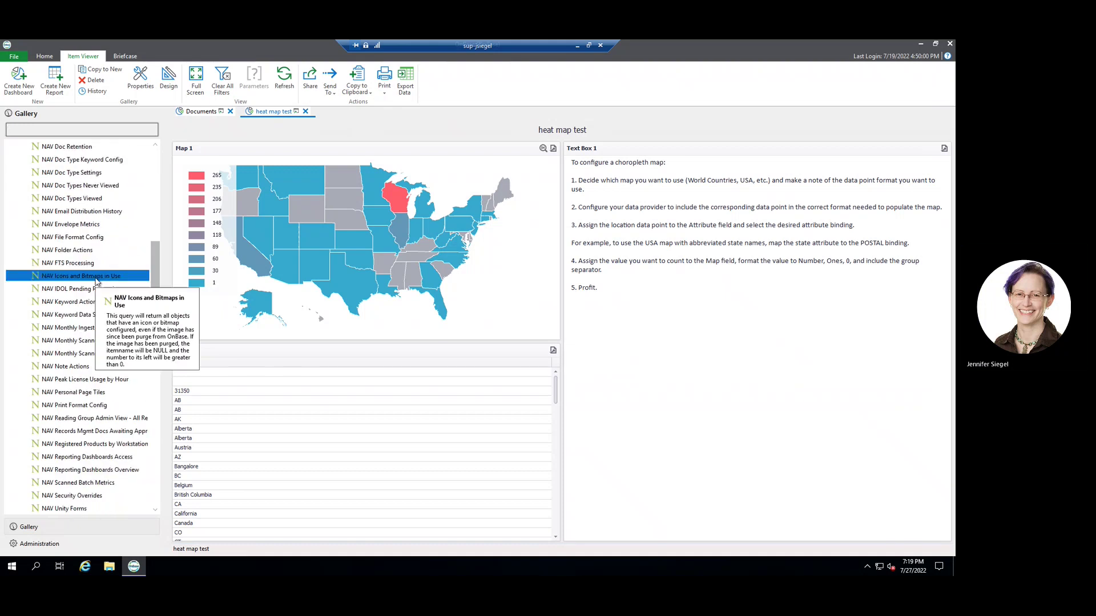
pyautogui.scroll(-5, 97, 281)
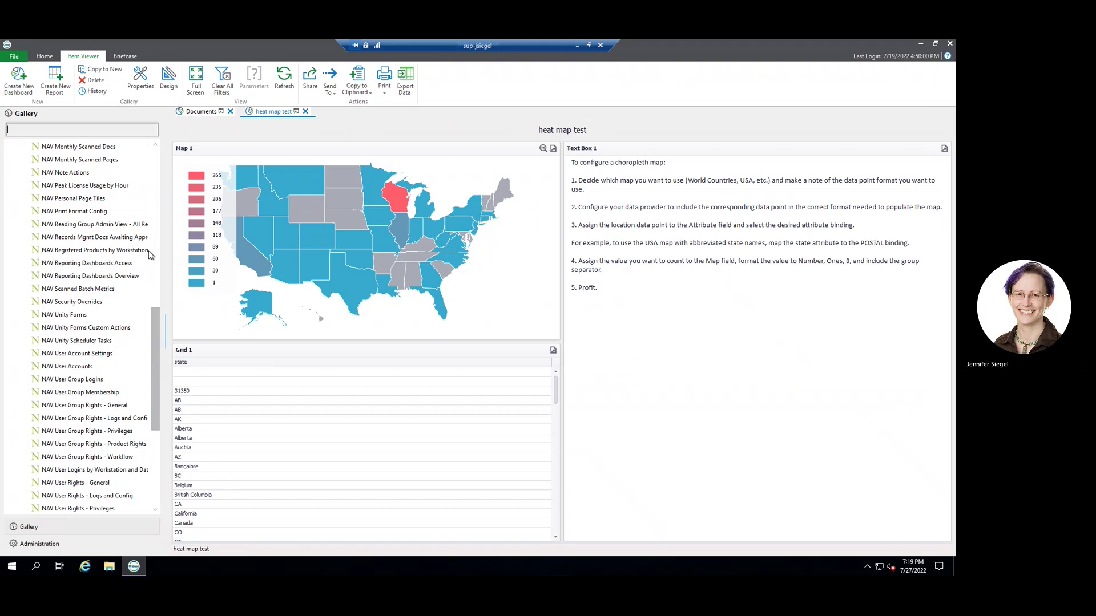
pyautogui.scroll(-2, 147, 256)
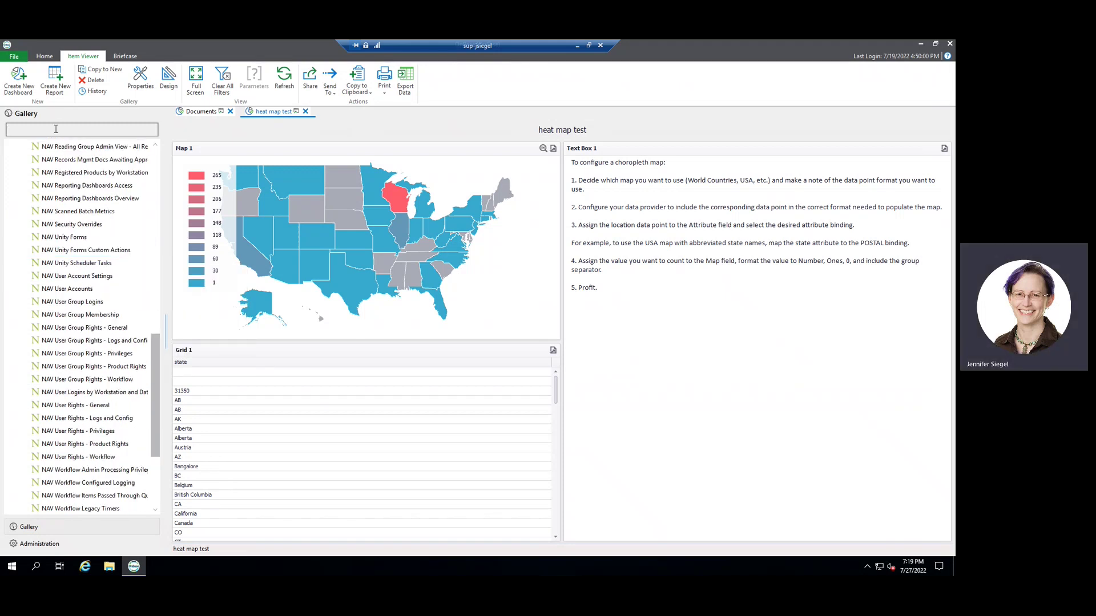
# Step: Search the gallery for "secur" and open the NAV Security Overrides dashboard
pyautogui.click(7, 130)
pyautogui.write('secur')
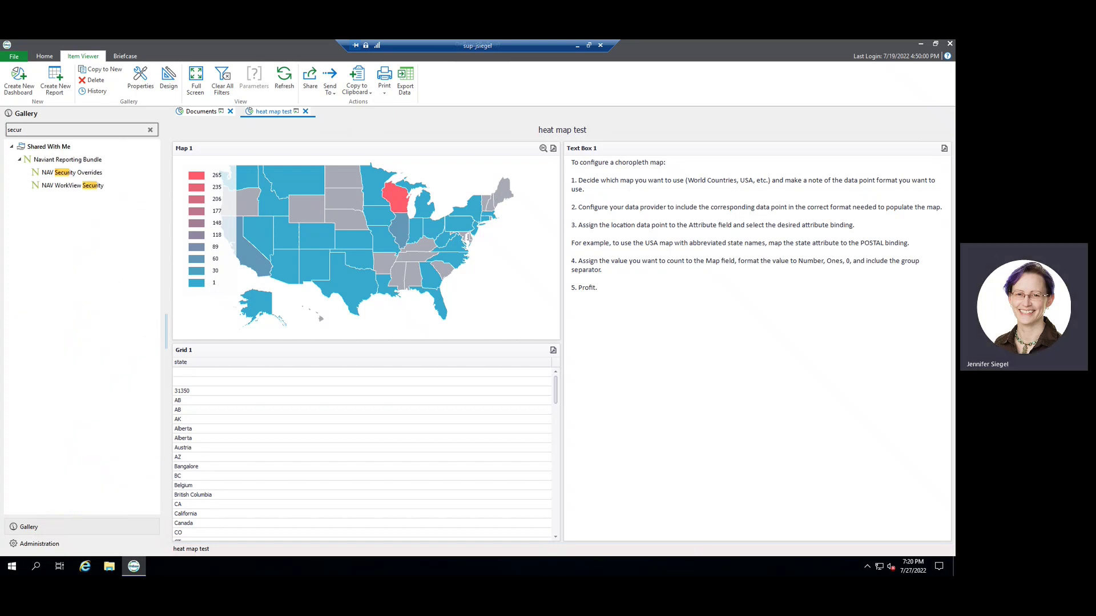
pyautogui.click(87, 174)
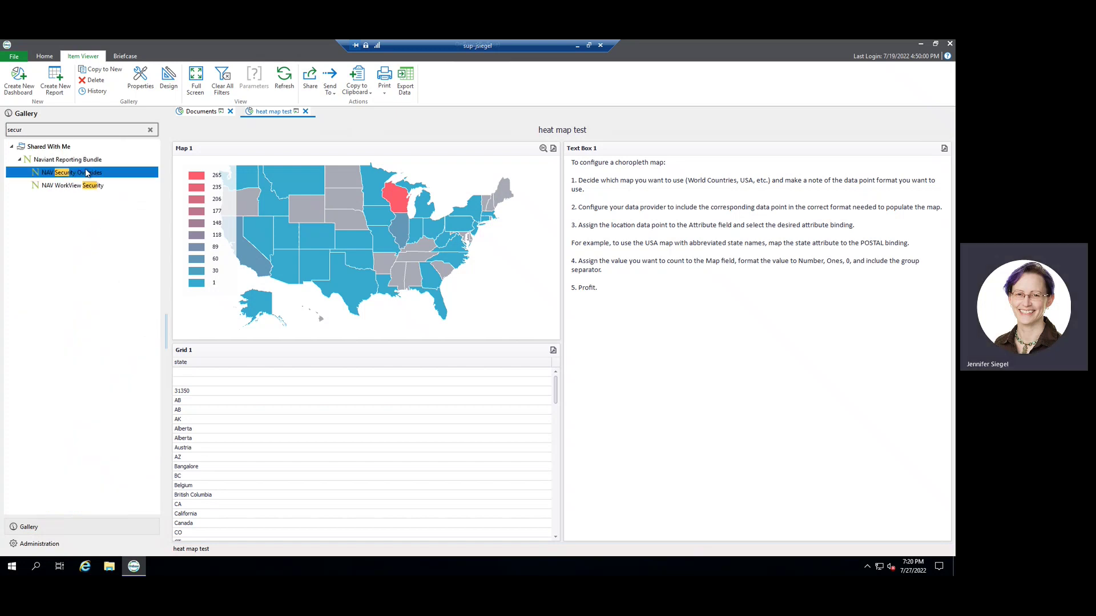
pyautogui.doubleClick(86, 174)
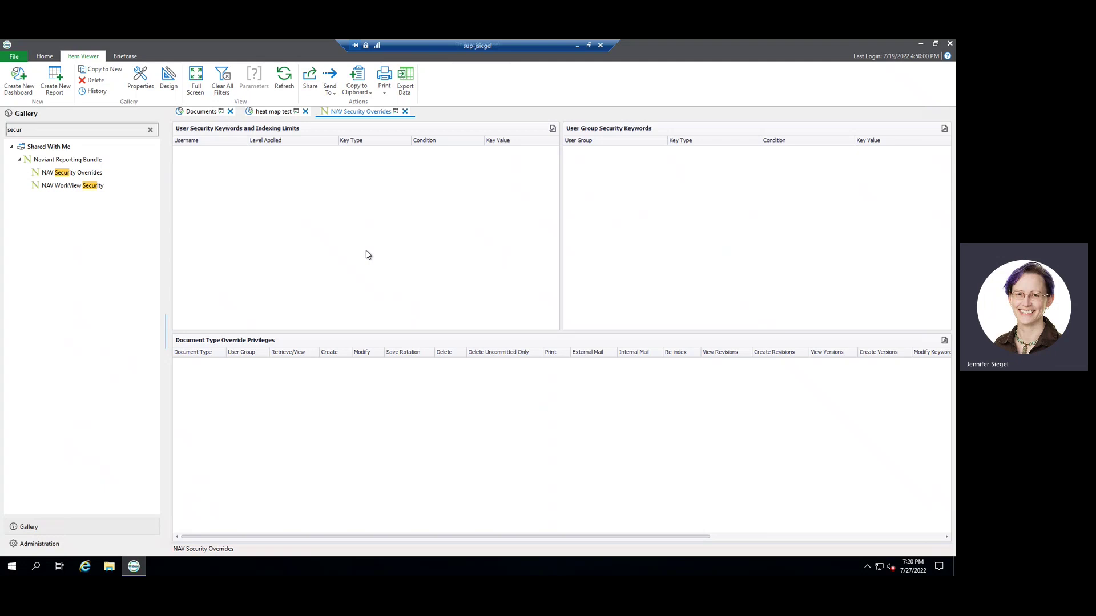
# Step: Close the NAV Security Overrides dashboard and clear the gallery search to browse the Naviant Reporting Bundle from its first items
pyautogui.click(404, 111)
pyautogui.click(94, 162)
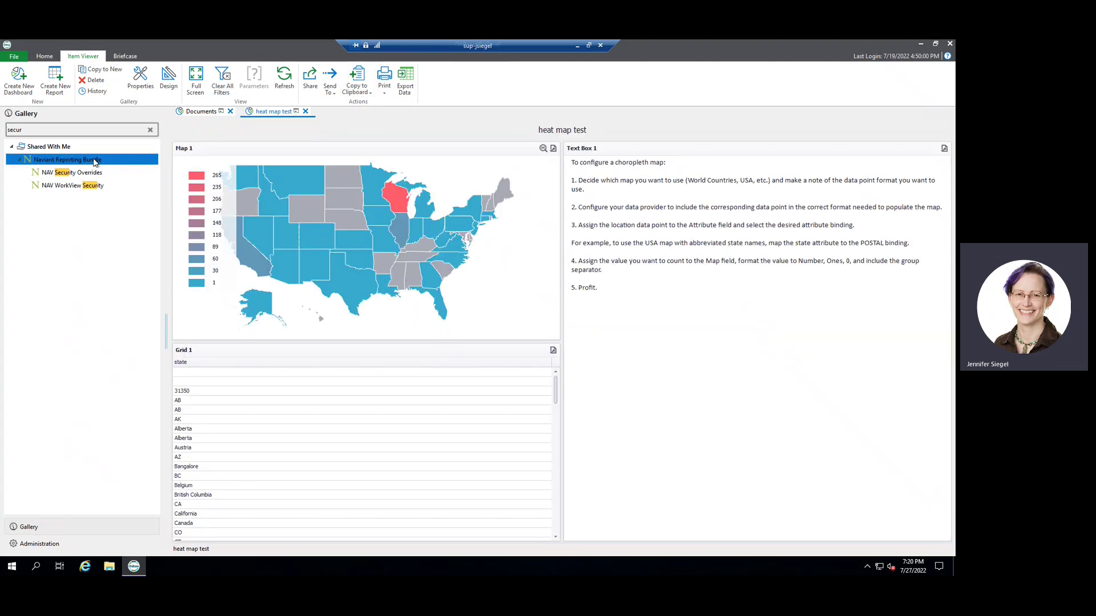
pyautogui.click(153, 131)
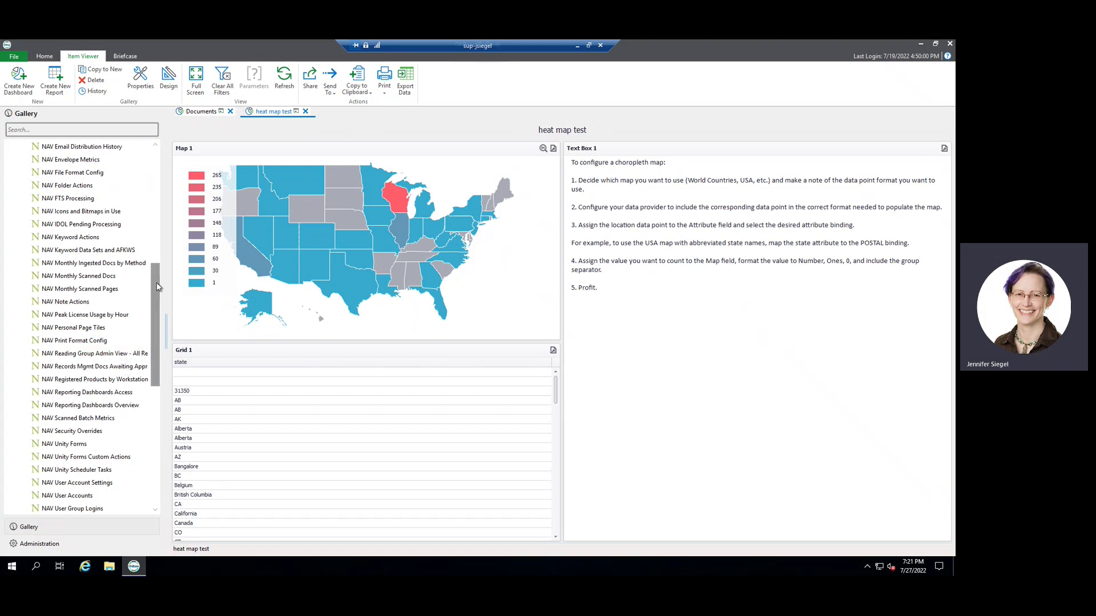
pyautogui.moveTo(157, 287); pyautogui.dragTo(144, 171)
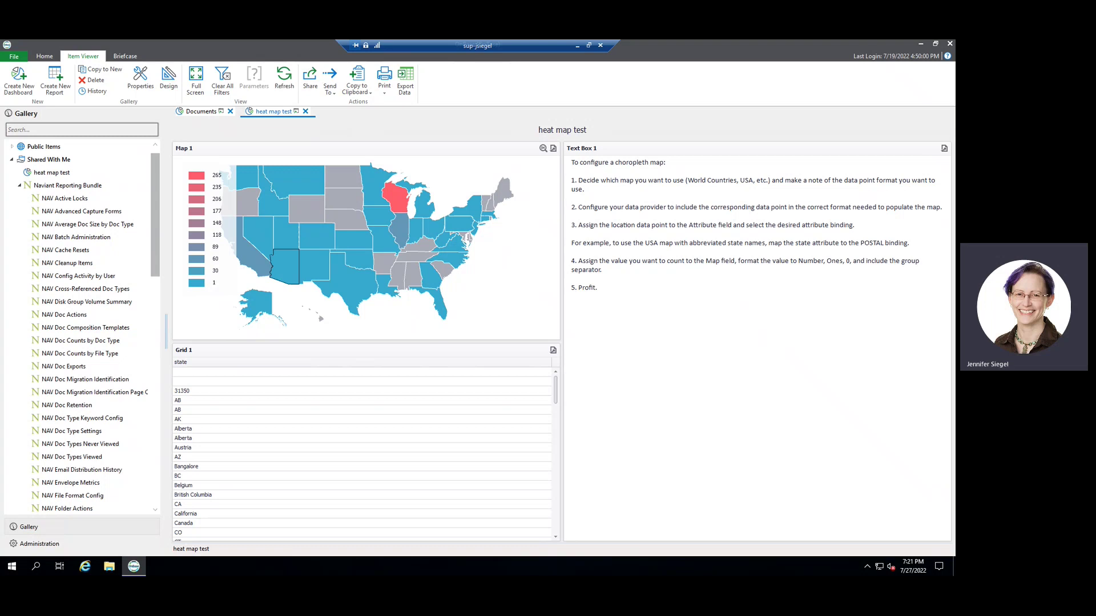
# Step: Minimize the remote session to return to the slide show and advance to the Display Actions slide
pyautogui.click(577, 45)
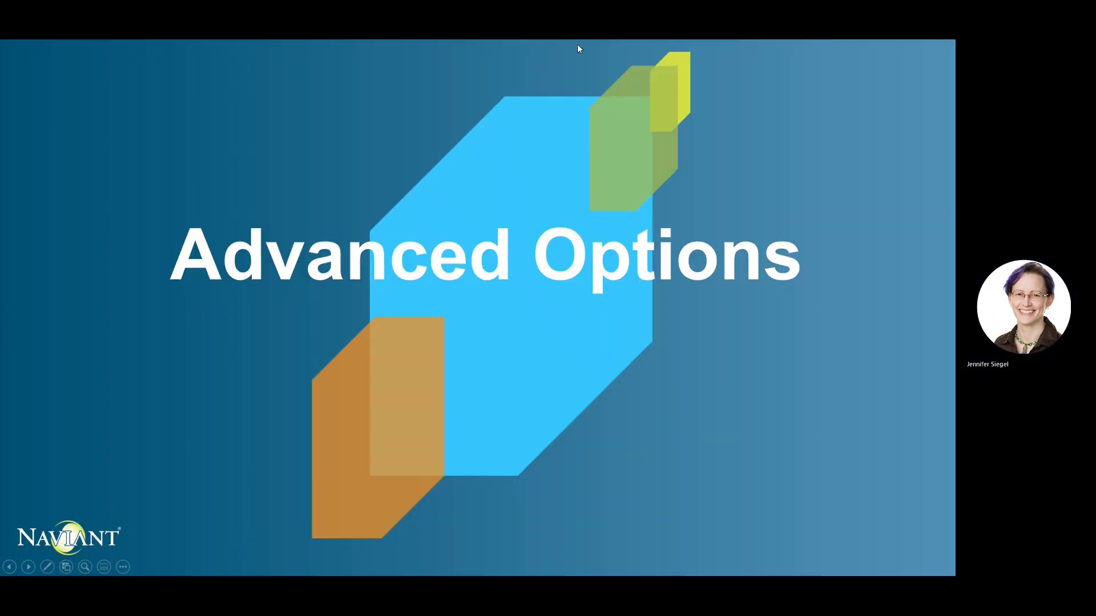
pyautogui.press('Right')
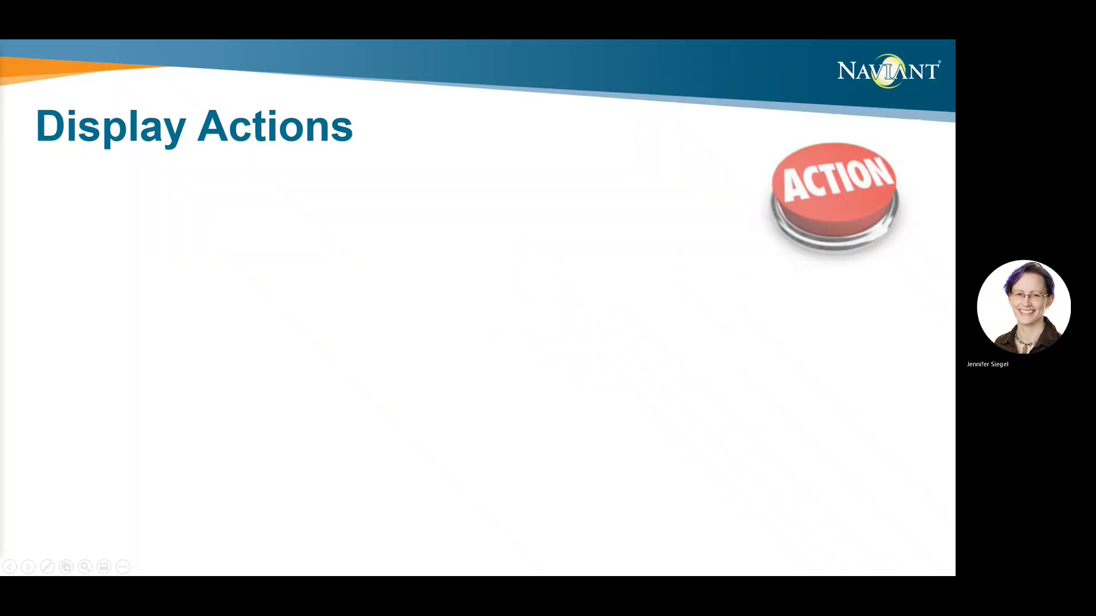